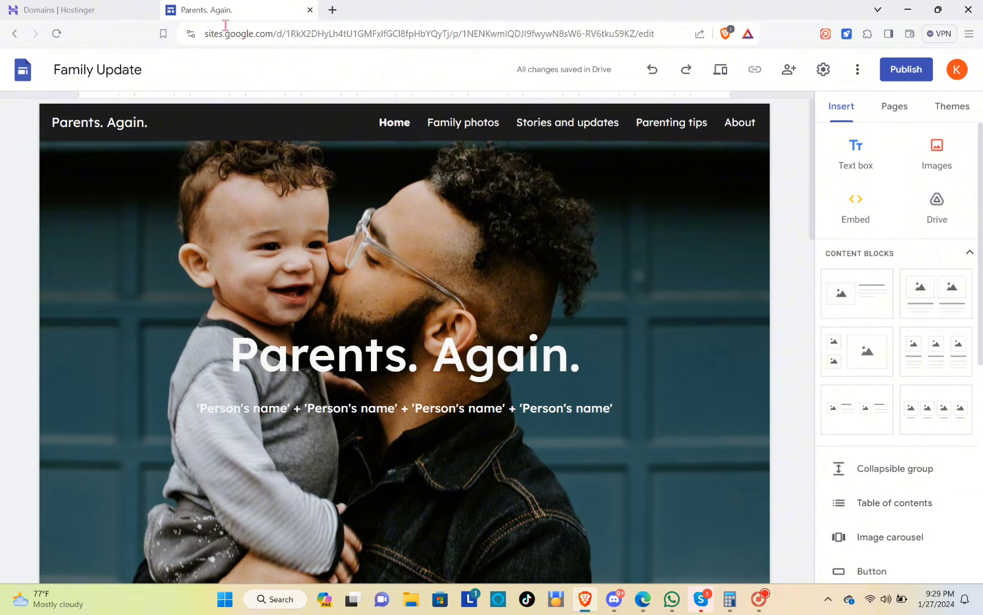
- Start Custom domains setup for the Family Update site from Settings, with the www domain field ready
drag(207, 39, 268, 44)
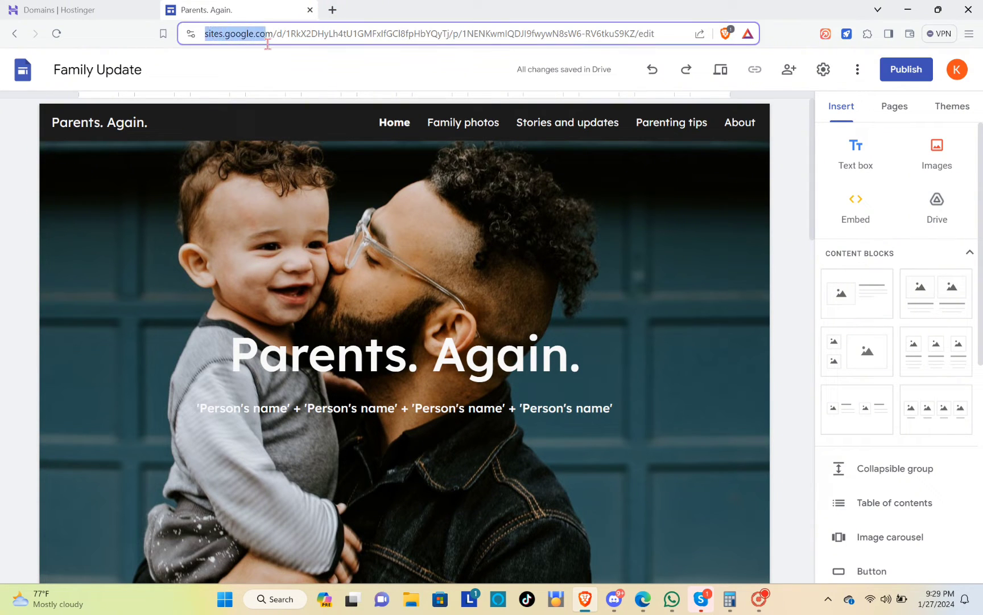
click(409, 76)
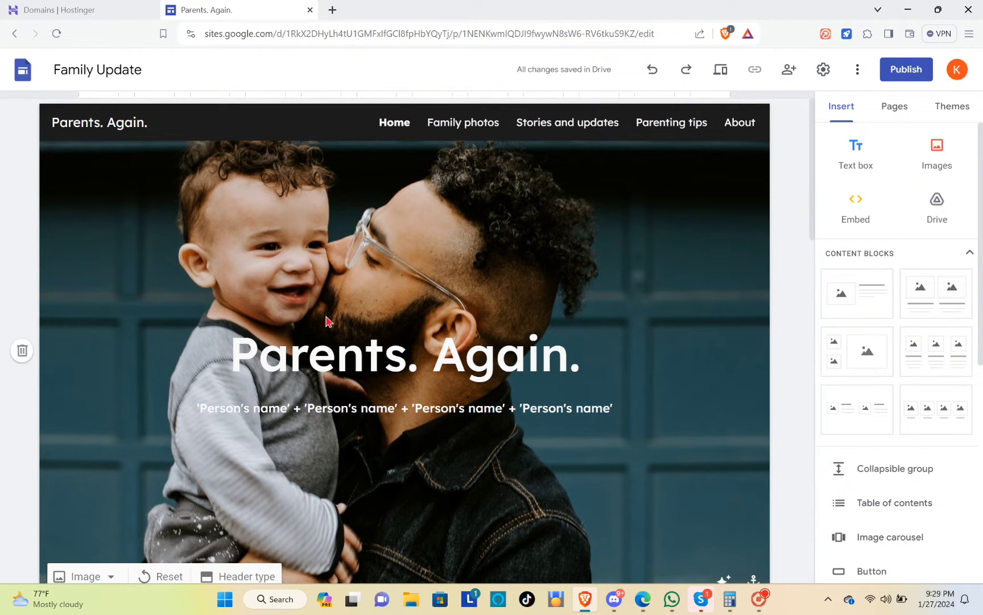
click(824, 70)
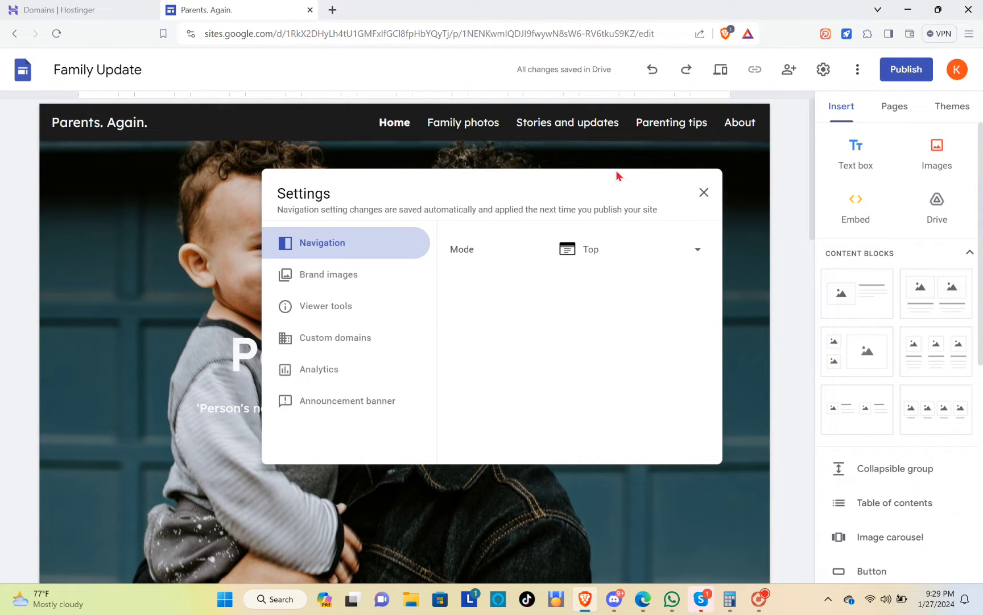
click(349, 341)
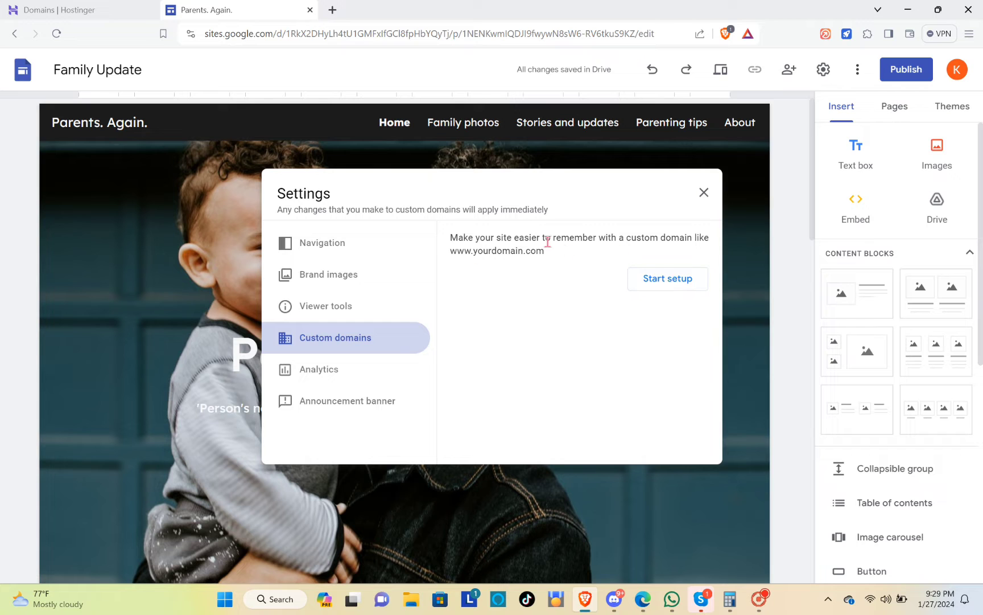
click(656, 284)
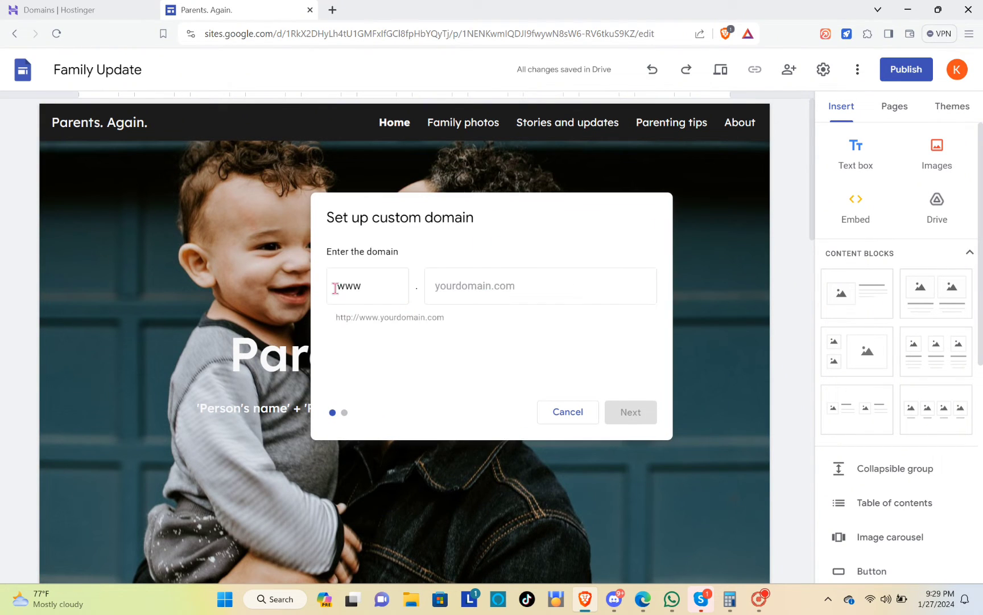
click(393, 289)
click(490, 292)
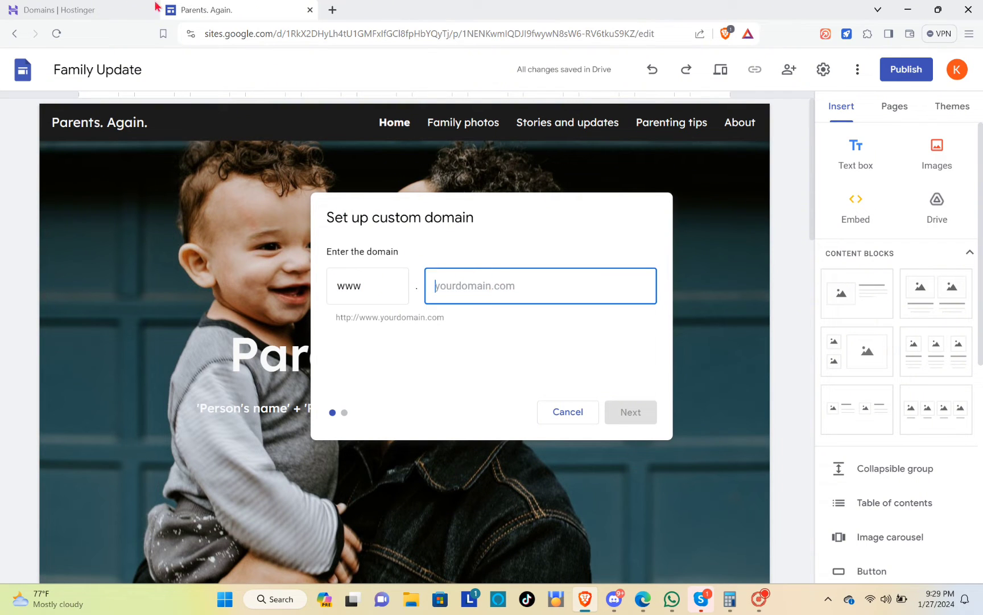
- Open the howtoquickchannel.com domain overview from Hostinger's domains list
click(114, 8)
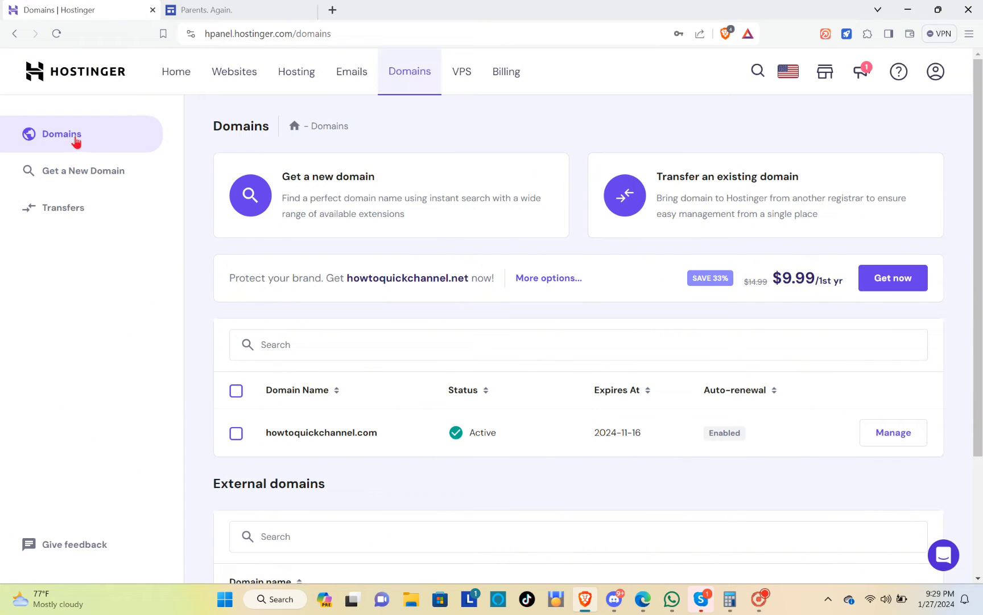
click(84, 83)
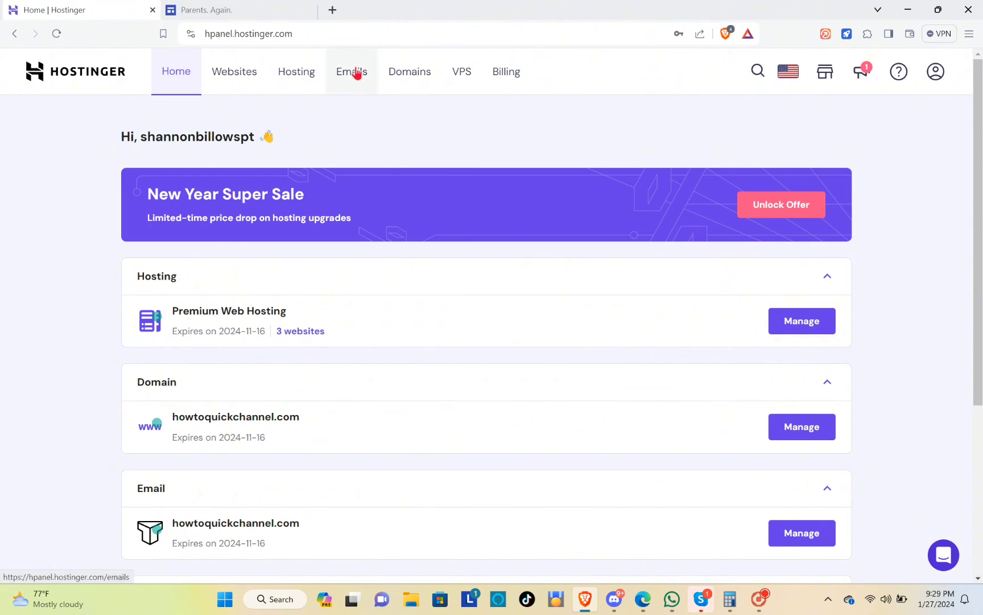
click(403, 79)
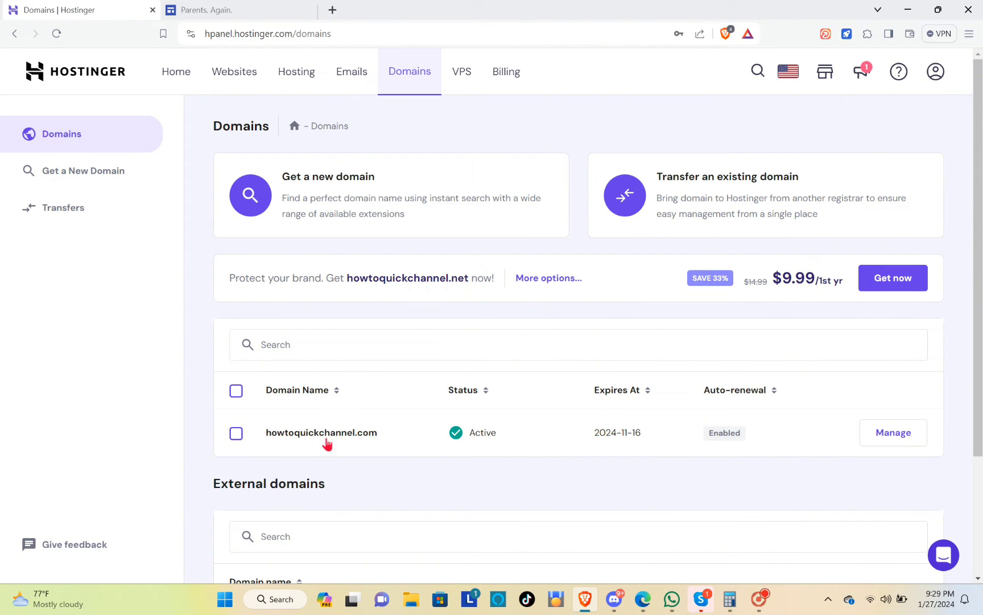
click(375, 438)
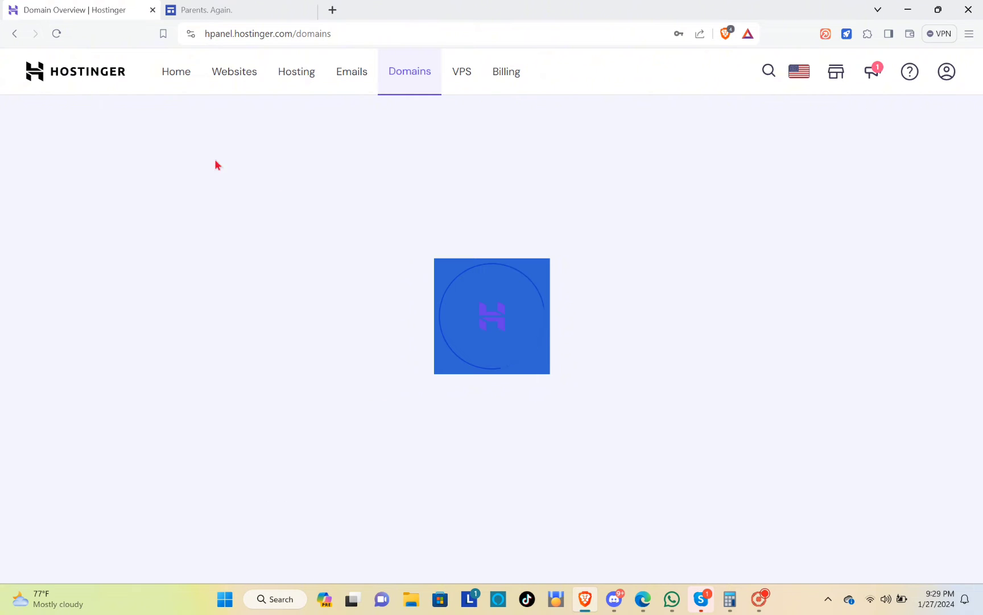
click(15, 36)
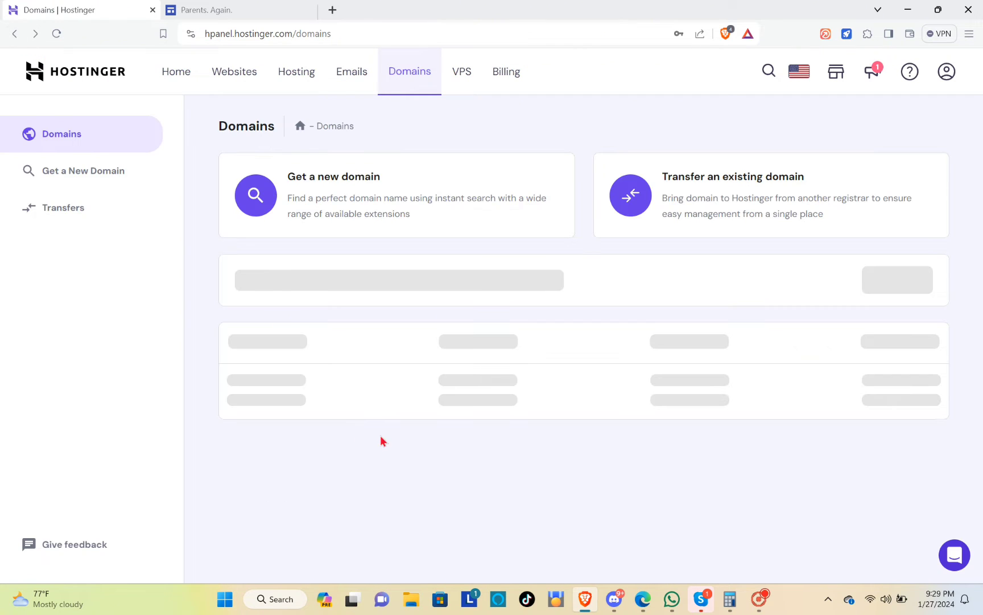
drag(377, 437, 264, 440)
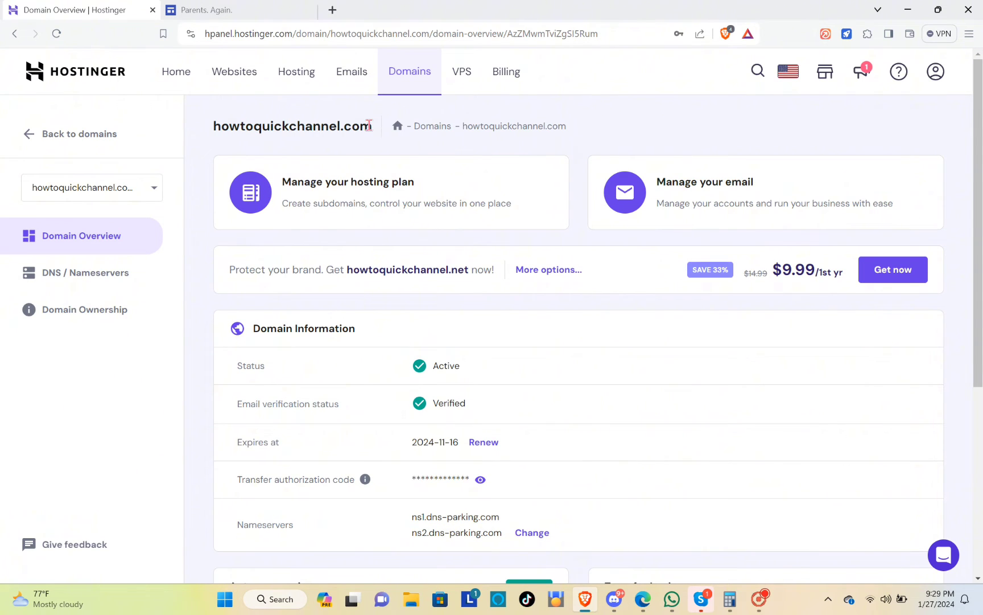
- Copy the howtoquickchannel.com heading and return to the Google Sites domain setup
double_click(274, 138)
right_click(254, 141)
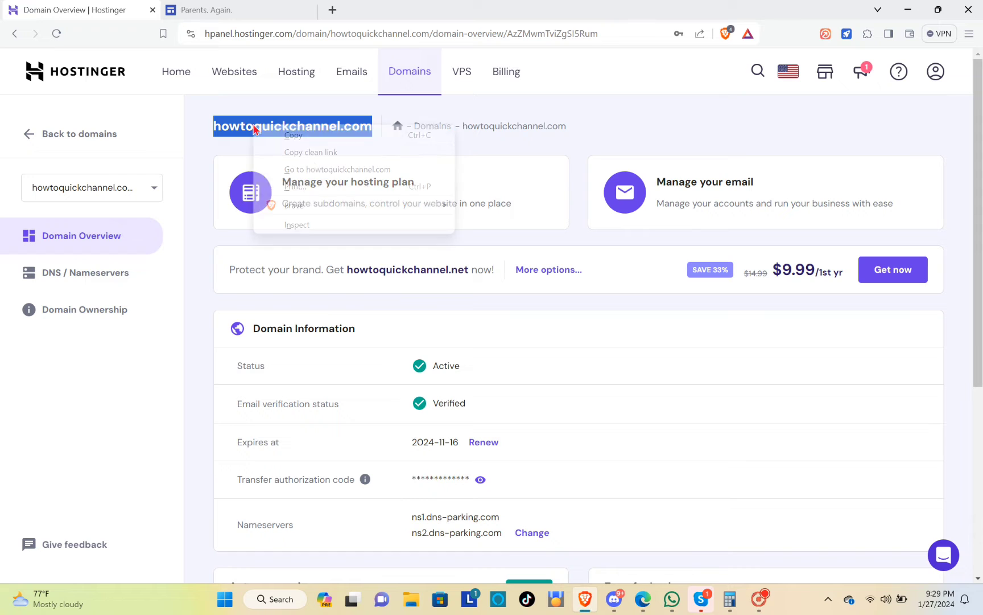
click(307, 150)
click(233, 9)
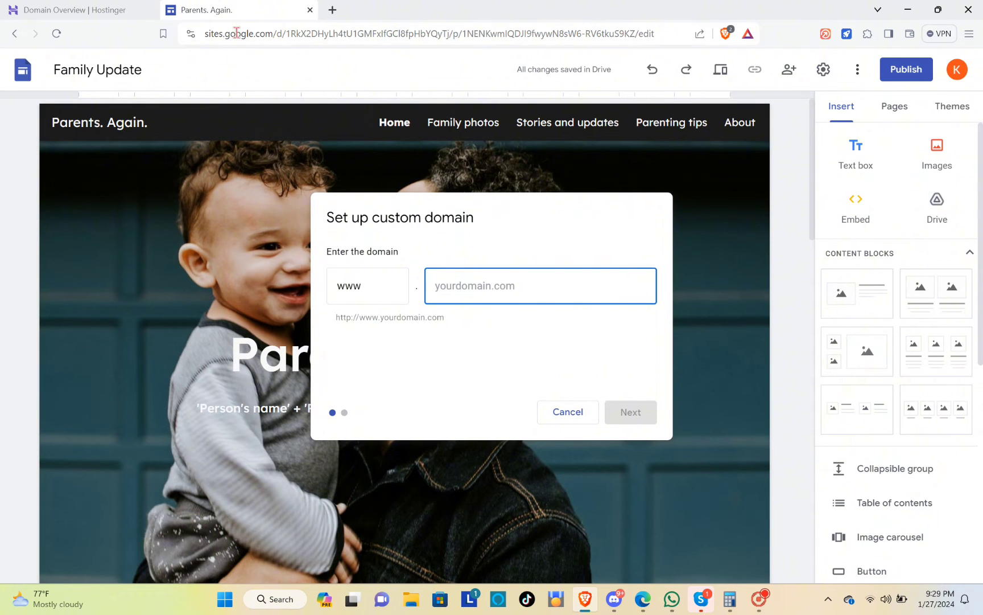
- Paste howtoquickchannel.com into the domain field and follow the 'verify your ownership' link
right_click(481, 283)
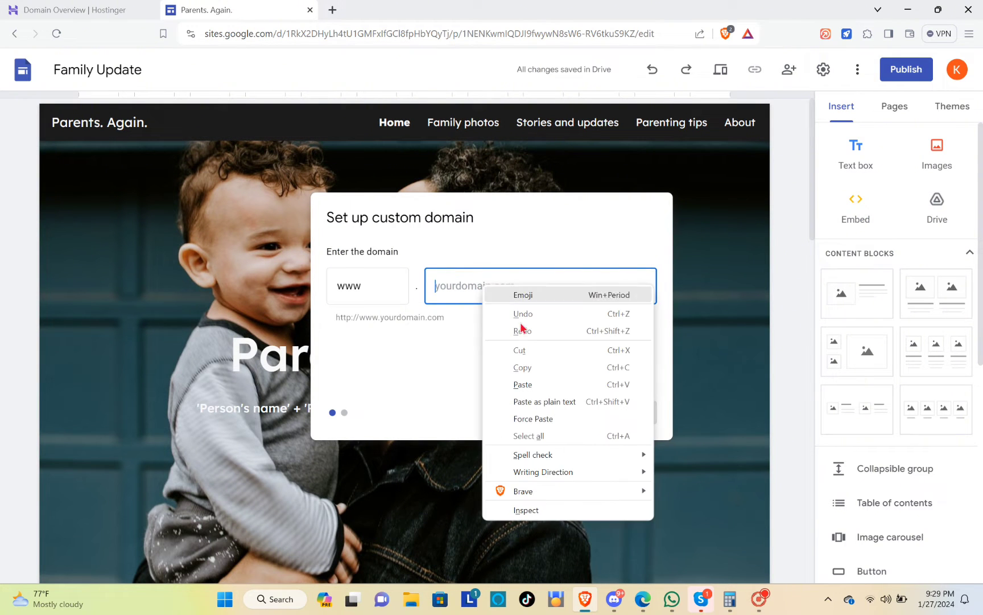
click(540, 381)
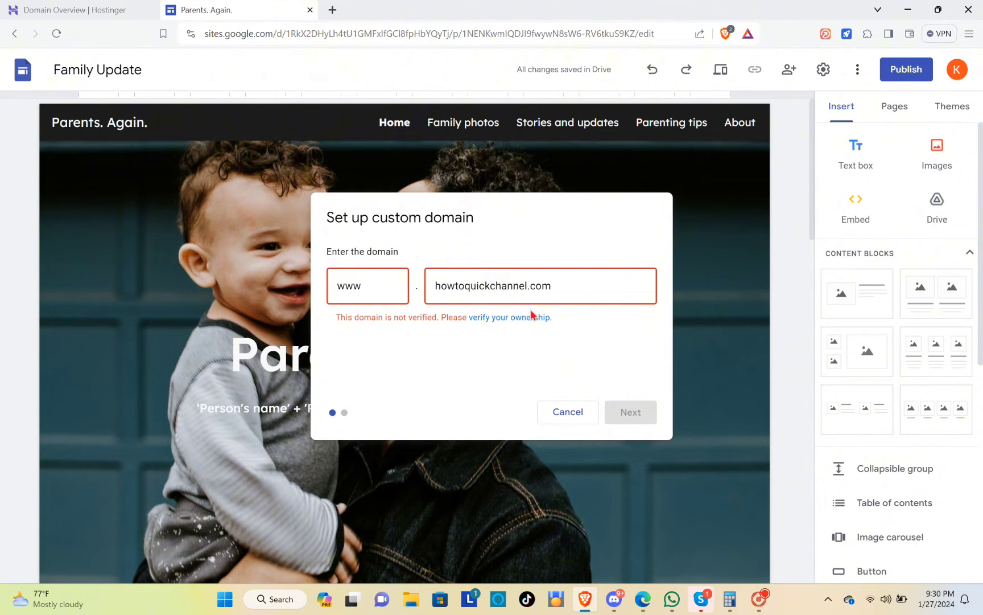
click(498, 319)
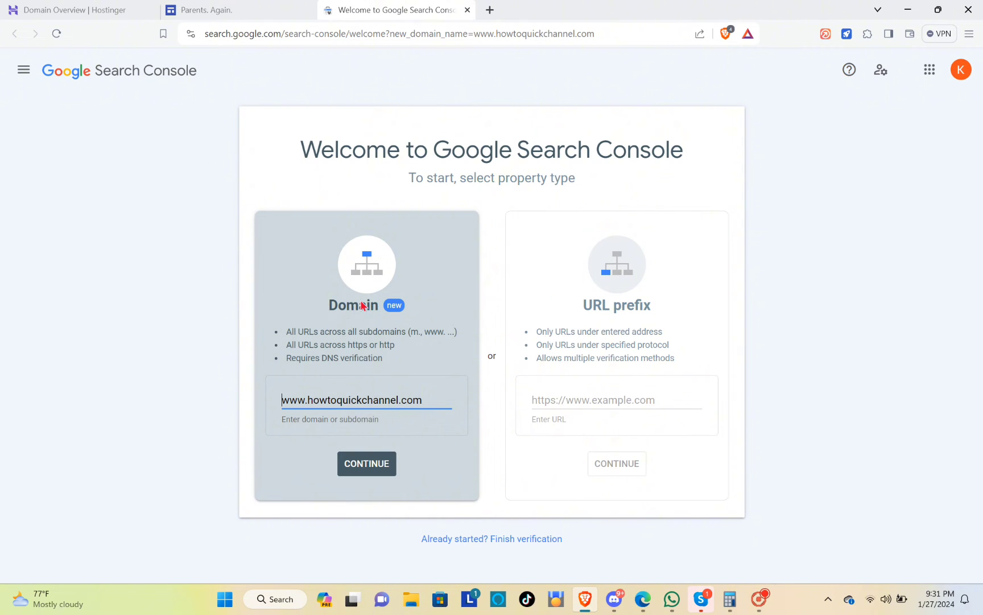
- Choose the Domain property type in Search Console and copy its TXT verification record
click(365, 466)
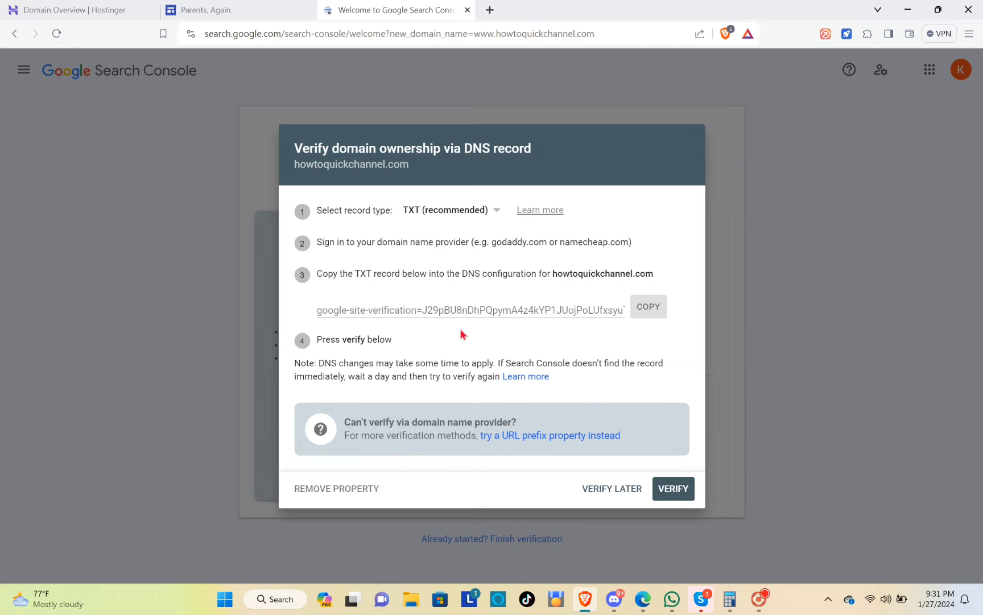
click(649, 308)
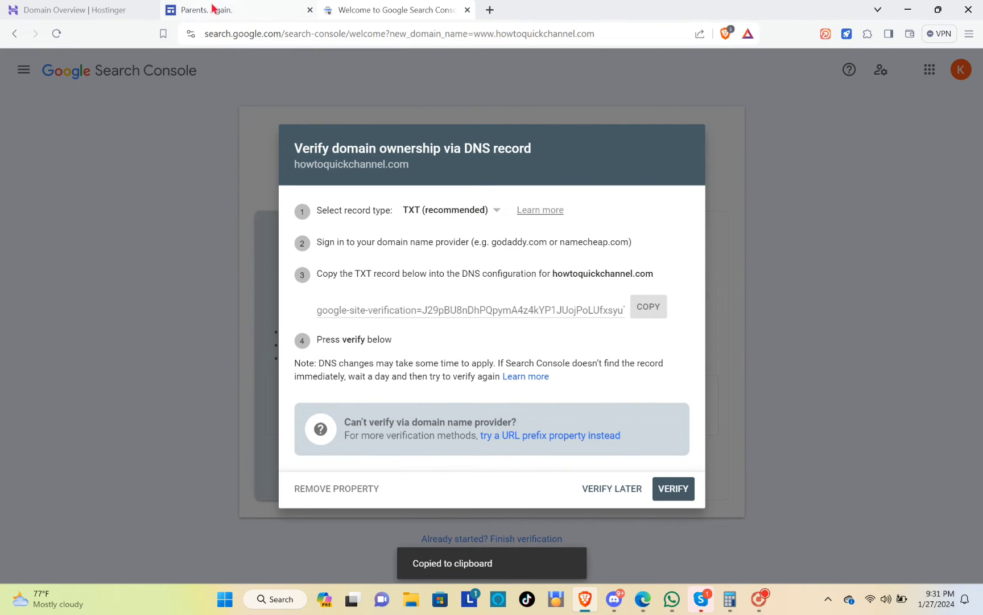
click(109, 10)
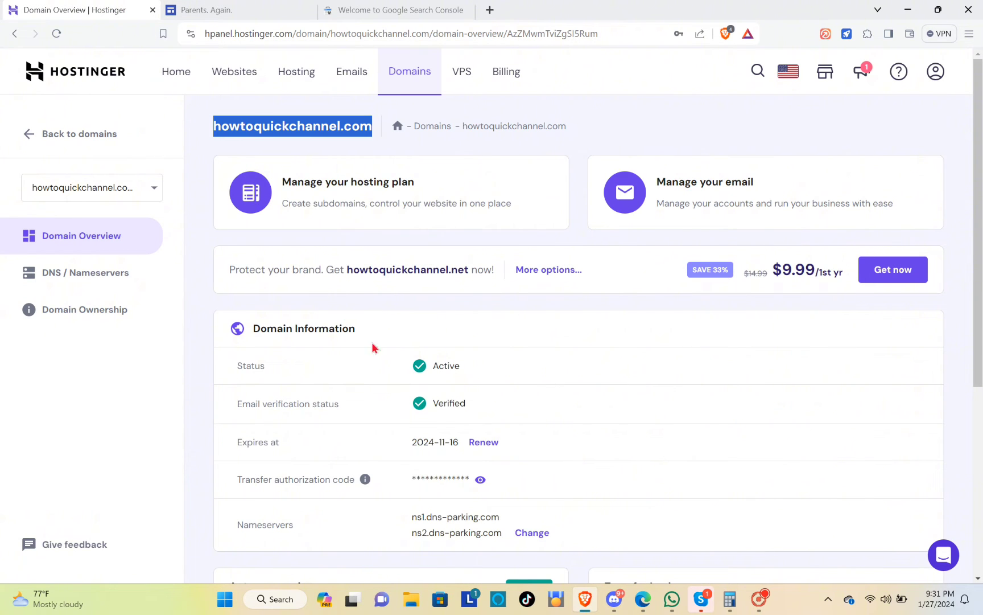
click(15, 34)
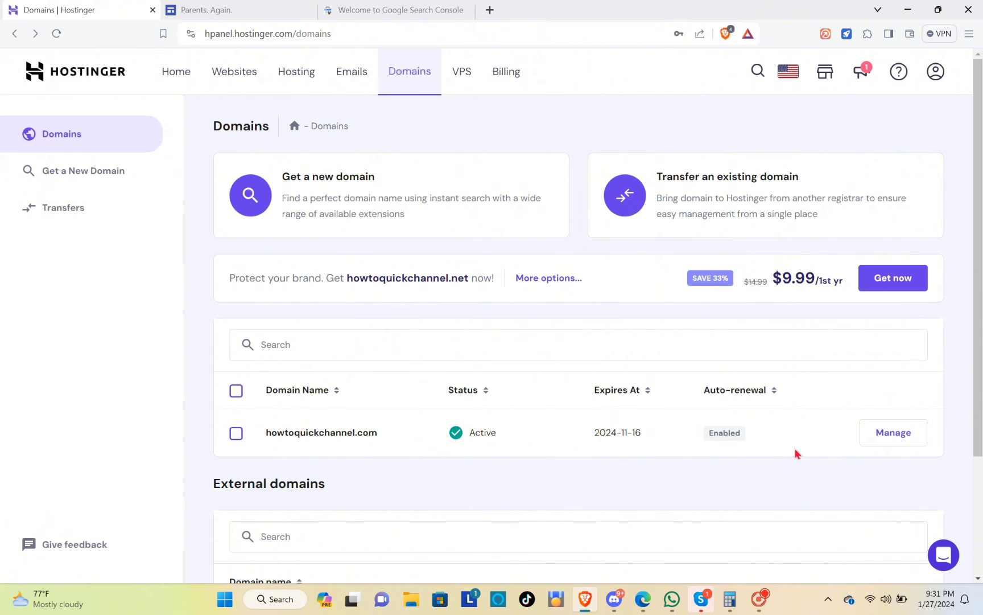
click(885, 435)
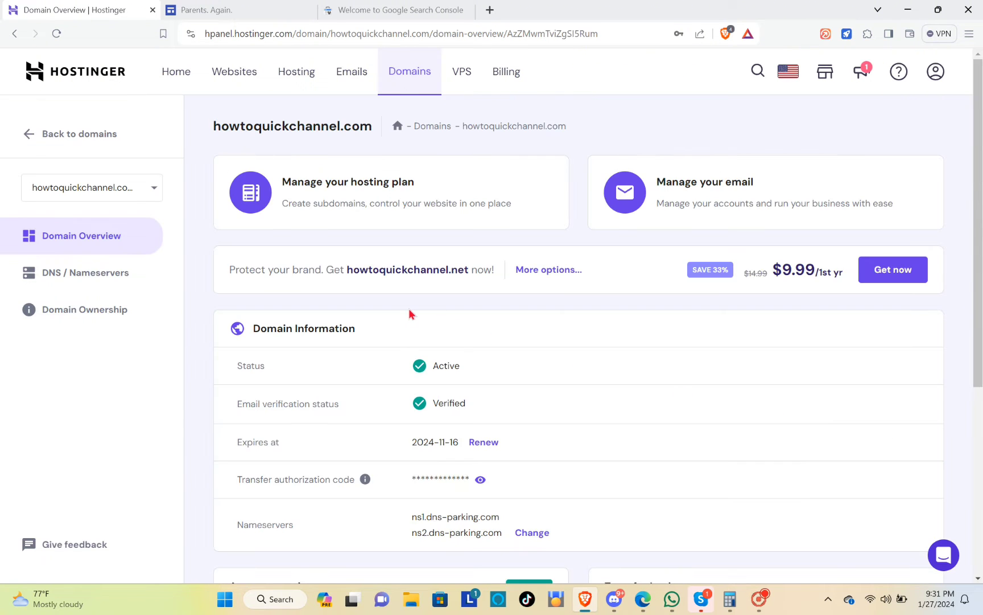
scroll(410, 314, down, 5)
scroll(407, 316, up, 5)
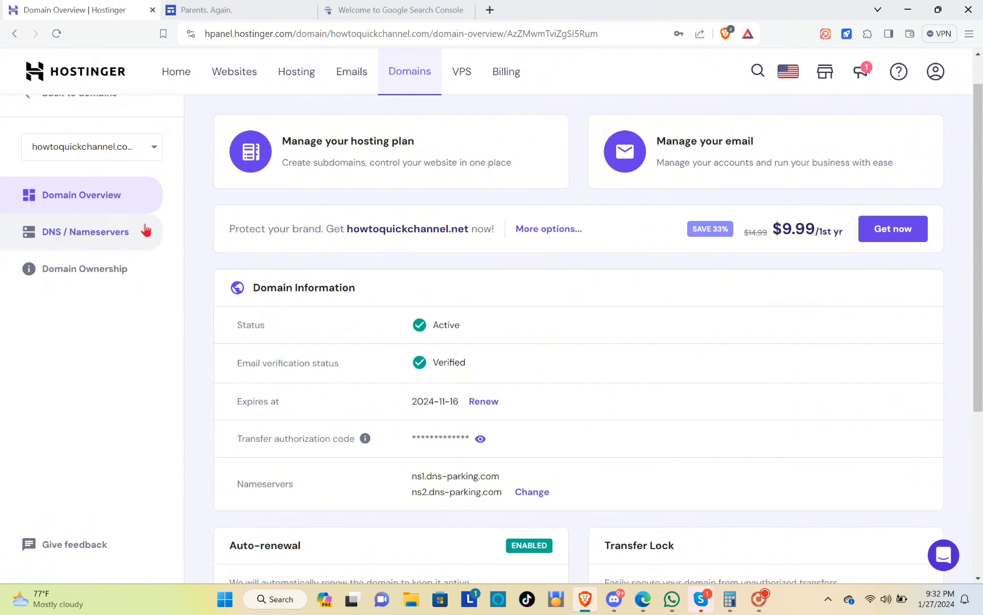
- Open howtoquickchannel.com's DNS records and delete the titan1._domainkey TXT record
click(83, 243)
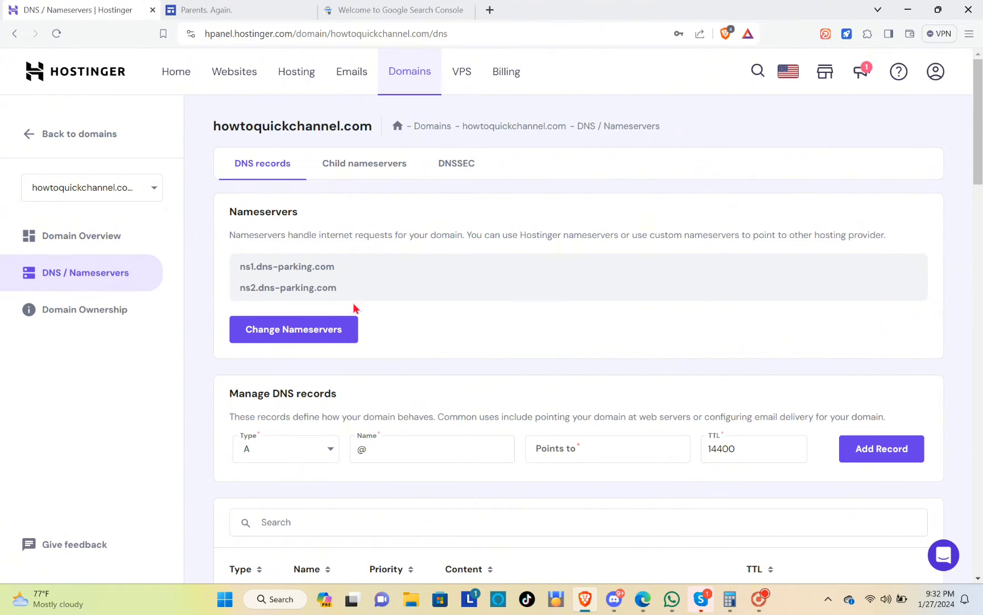
scroll(294, 373, down, 8)
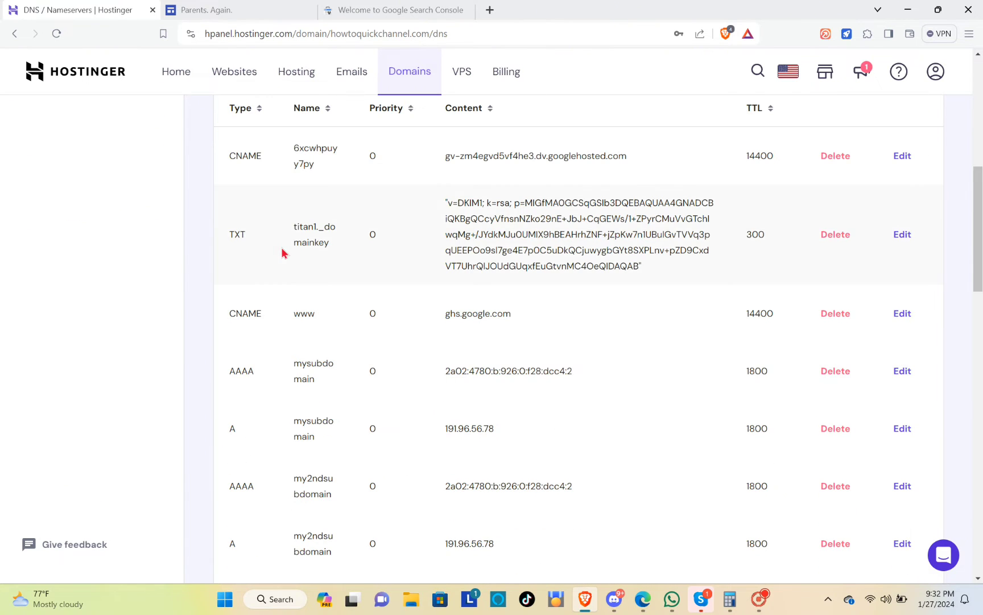
scroll(283, 253, down, 3)
scroll(283, 252, up, 6)
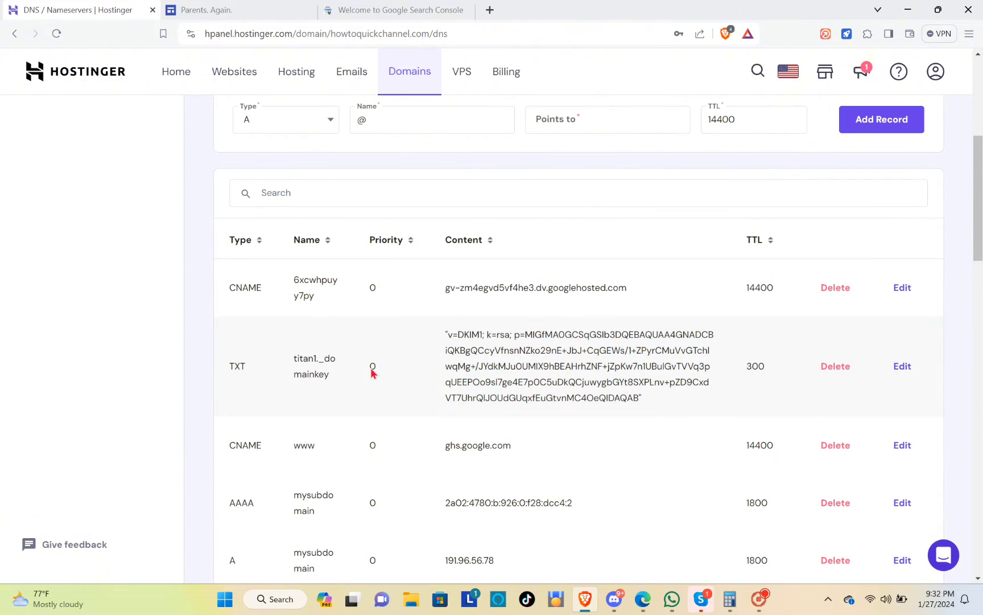
click(835, 366)
scroll(292, 367, down, 10)
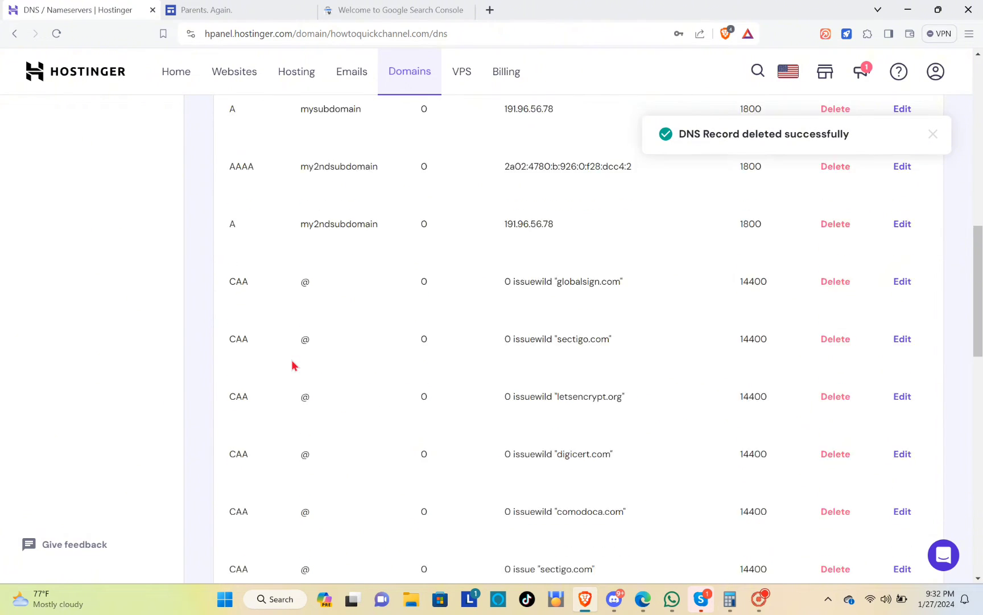
scroll(292, 367, up, 4)
scroll(292, 362, down, 10)
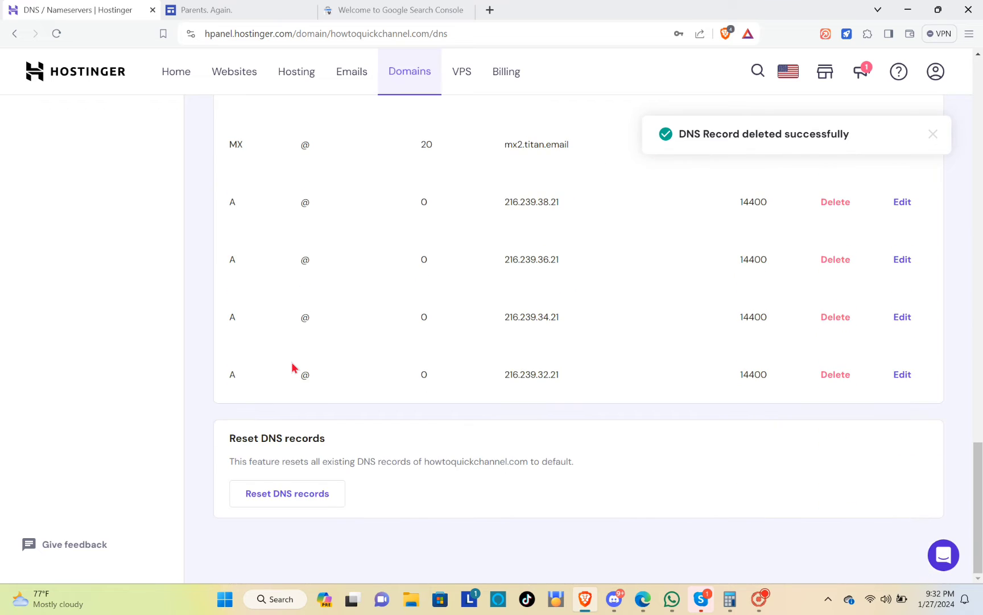
scroll(292, 362, up, 10)
scroll(291, 353, up, 15)
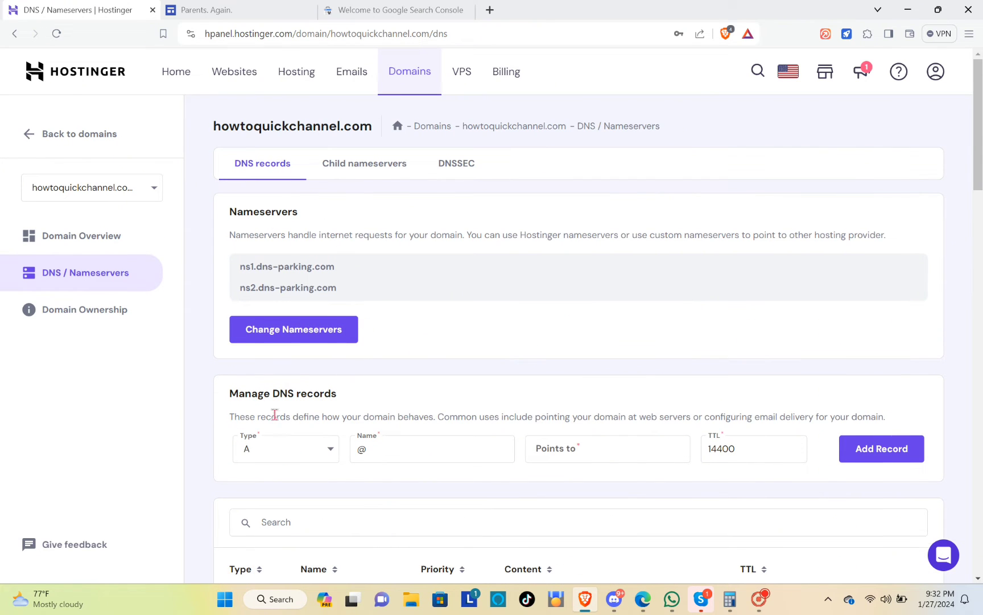
scroll(275, 415, down, 1)
- Start a new DNS record of type TXT with the name @
click(293, 389)
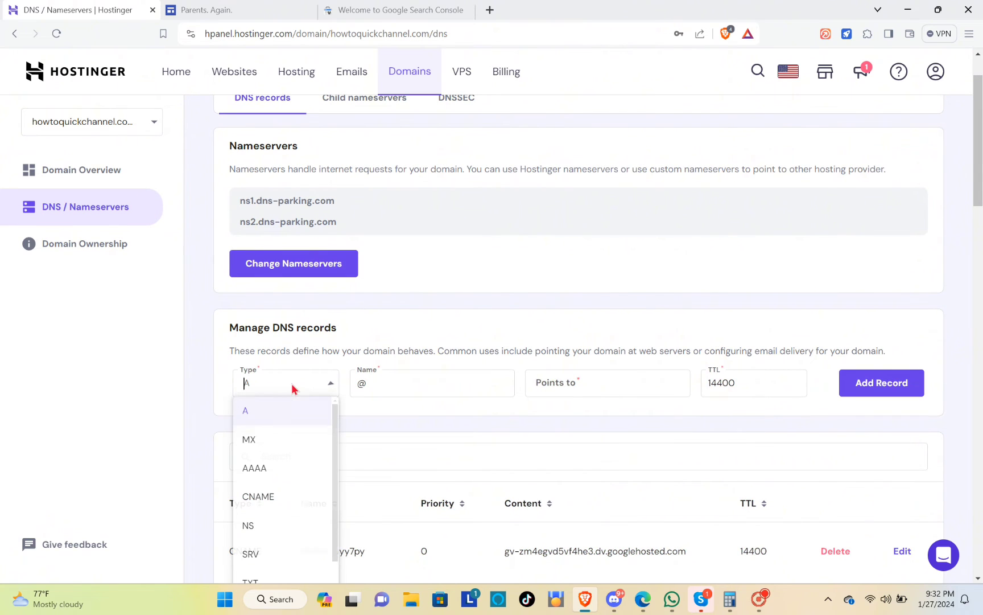
click(272, 579)
click(380, 387)
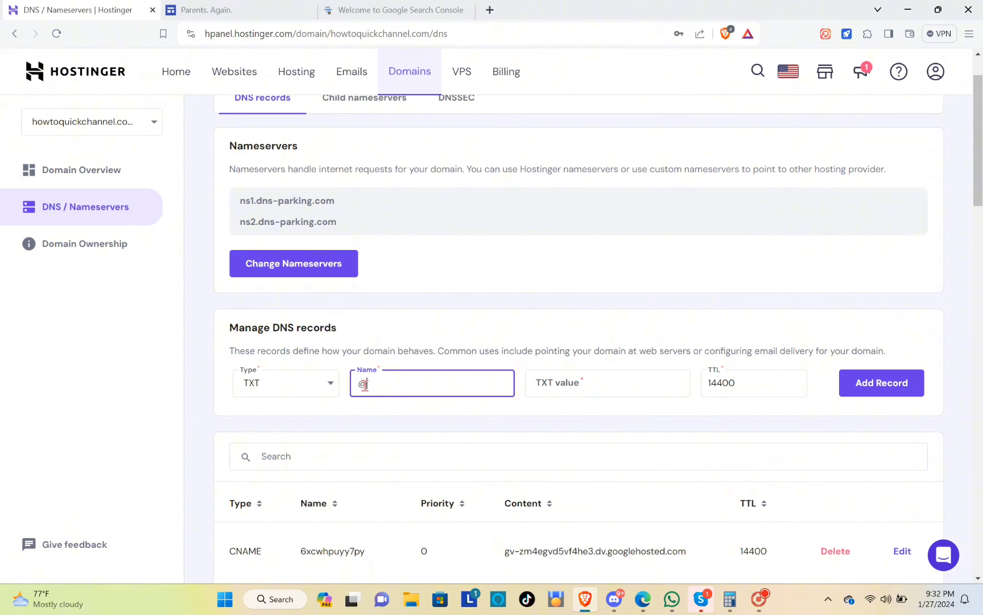
drag(364, 385, 357, 385)
click(568, 383)
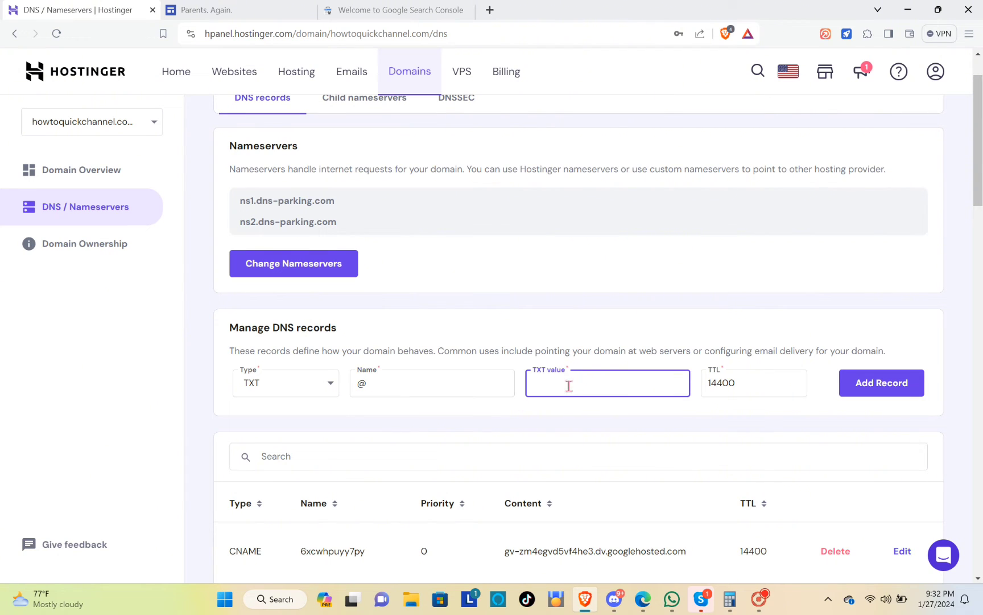
- Paste the Google site verification string from Search Console as the TXT value and add the record
click(366, 8)
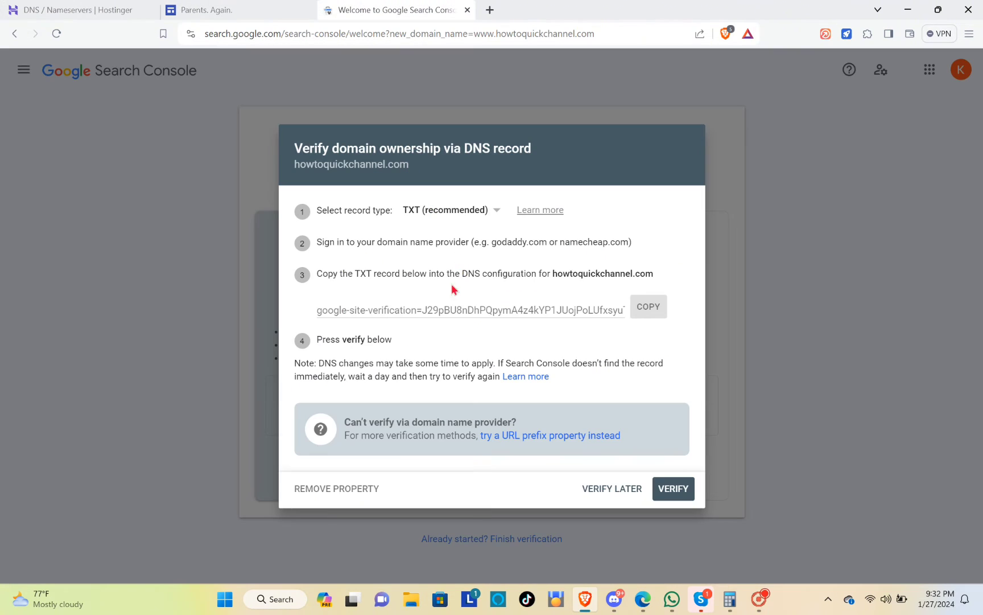
click(649, 307)
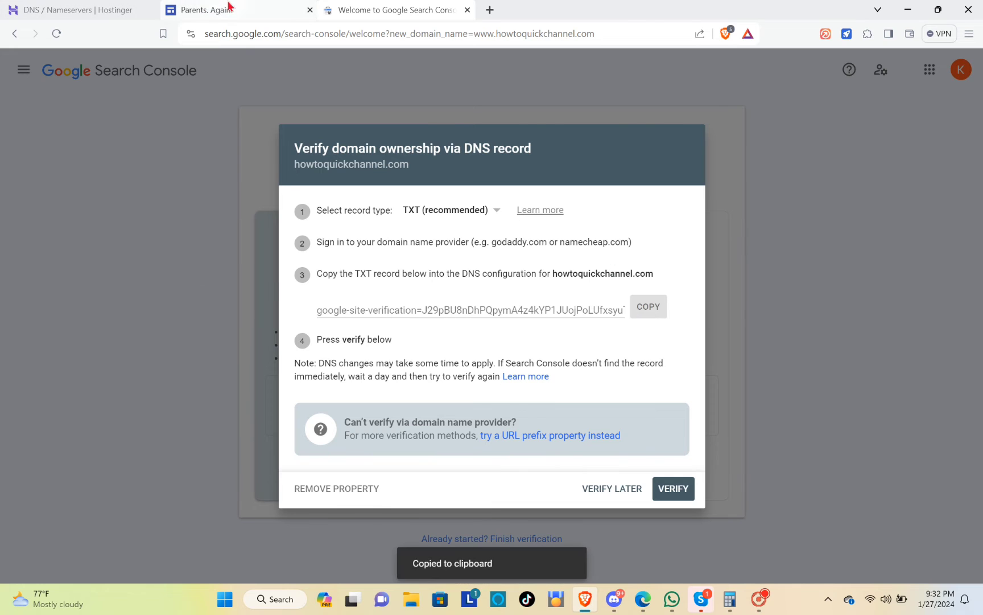
click(202, 9)
click(122, 10)
right_click(556, 384)
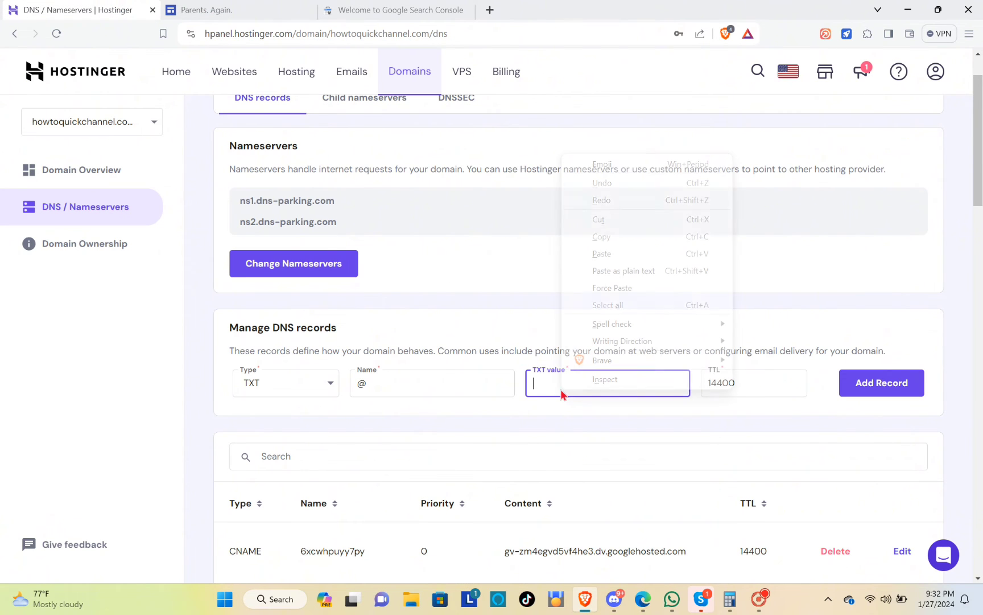
click(588, 259)
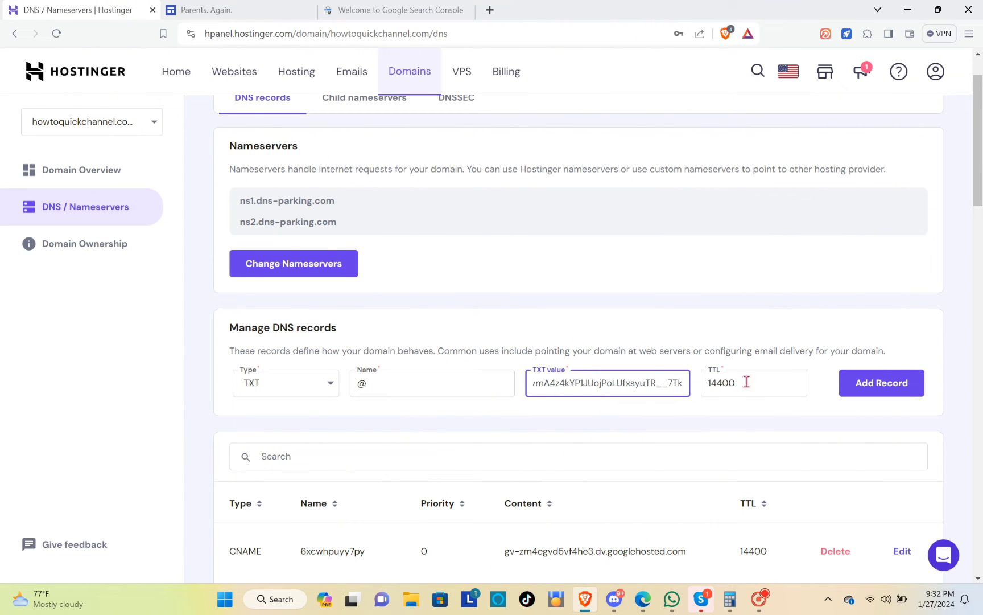
click(860, 384)
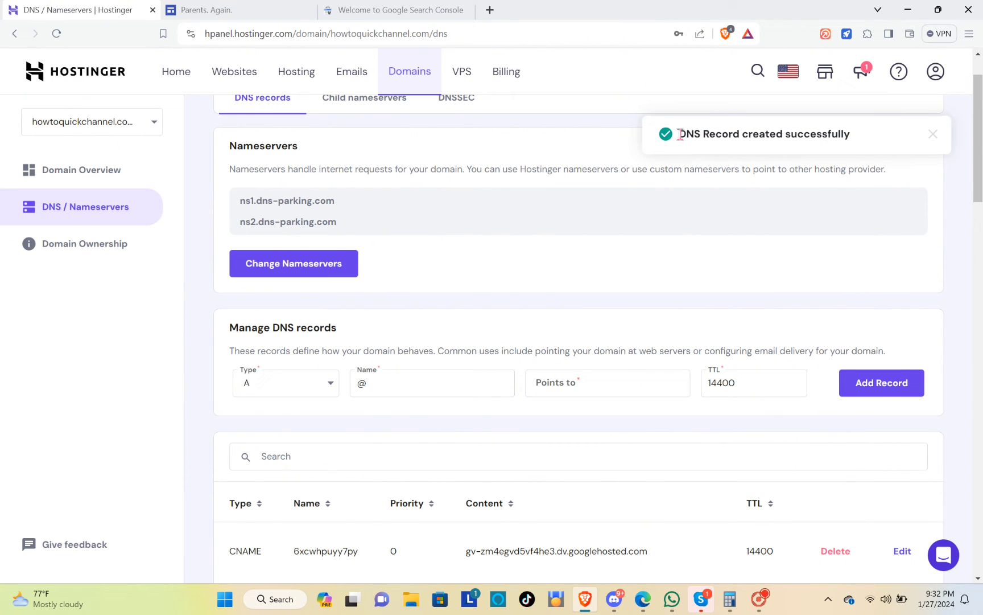
- Check the record-created confirmation and return to Search Console's verification dialog
drag(680, 134, 866, 142)
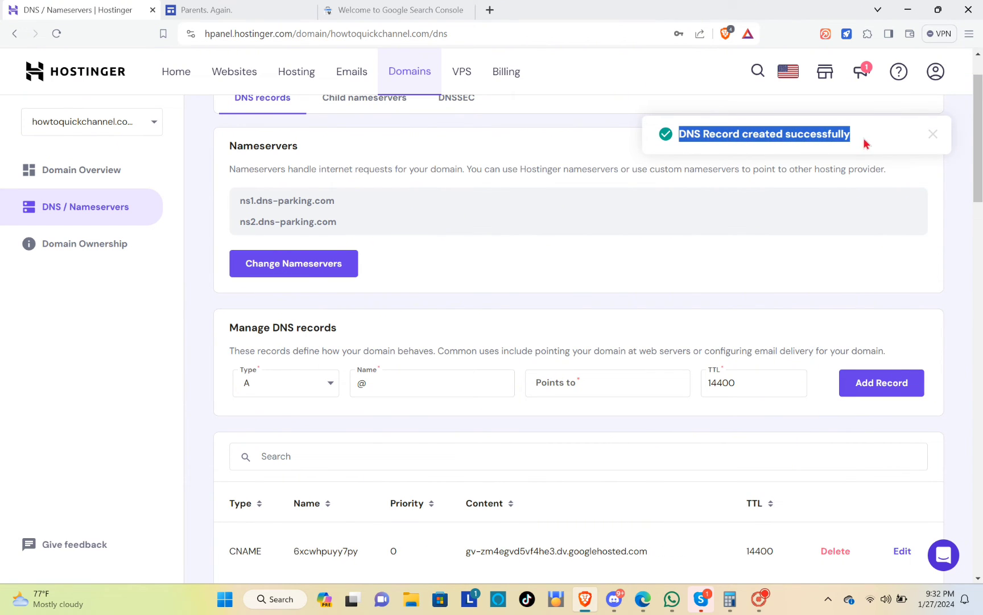
click(205, 10)
click(128, 10)
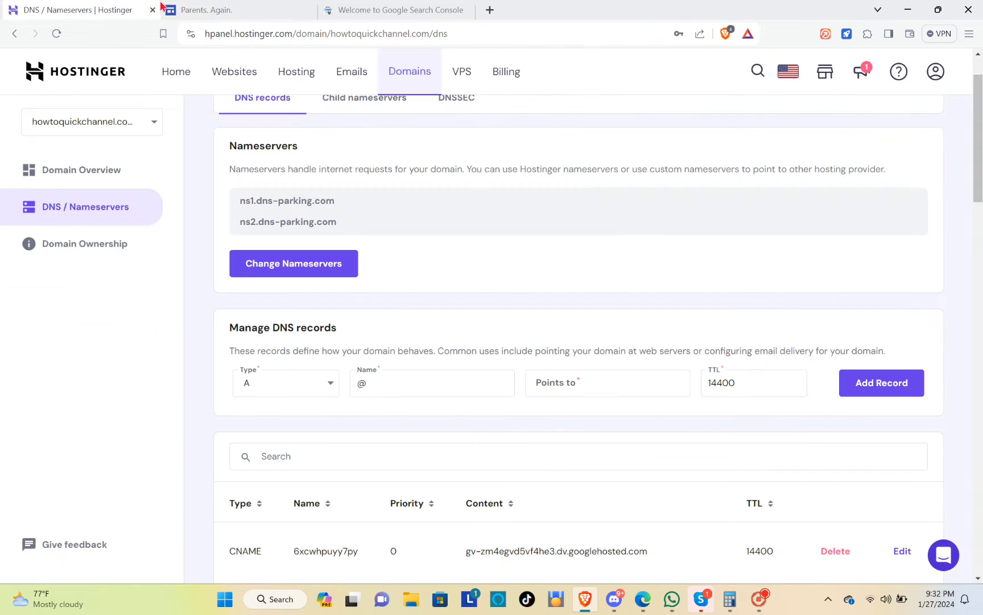
click(379, 11)
- Verify ownership of howtoquickchannel.com and open its new Domain property overview
click(670, 494)
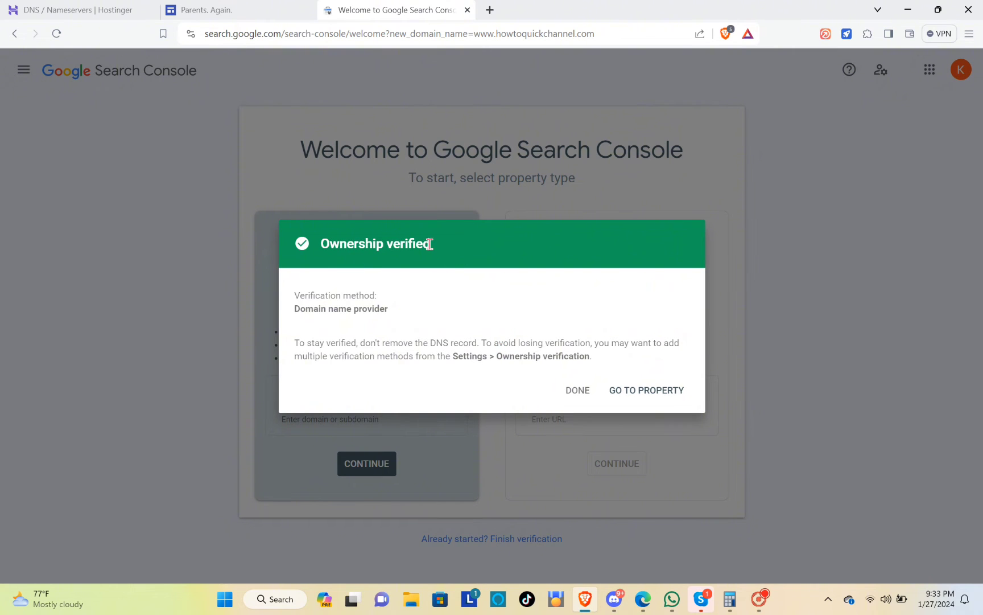
triple_click(374, 250)
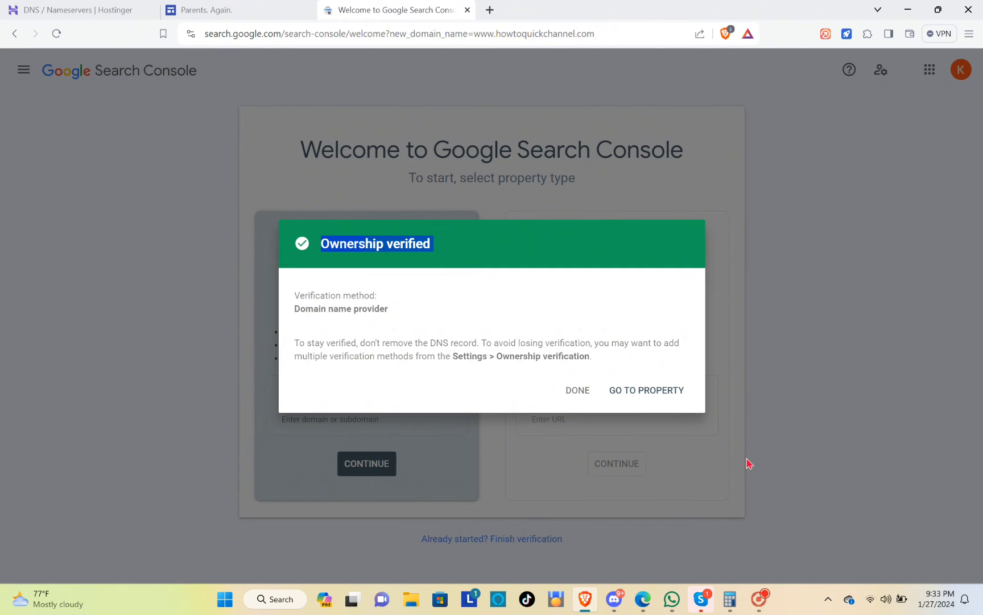
click(632, 398)
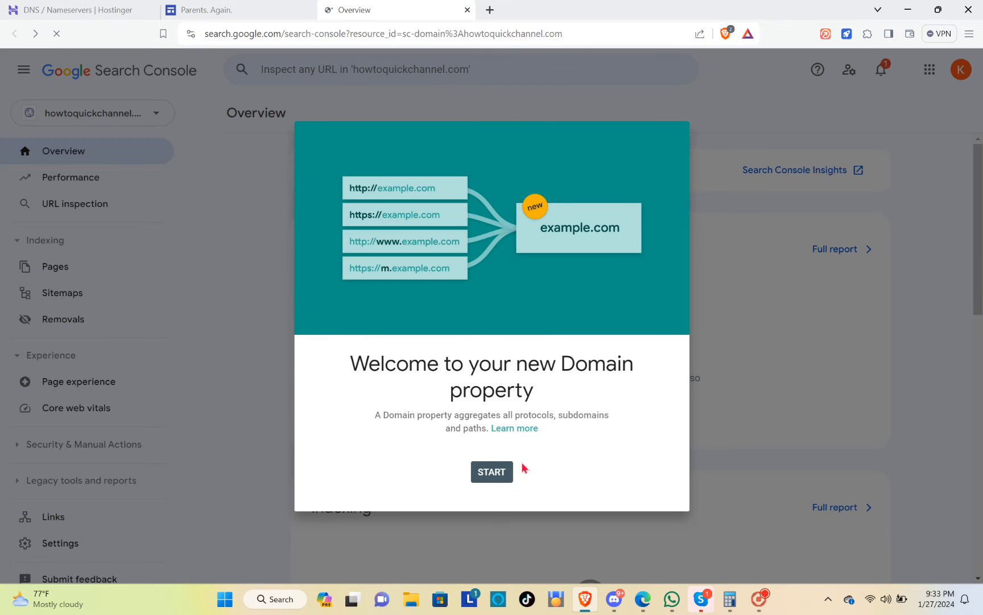
click(251, 8)
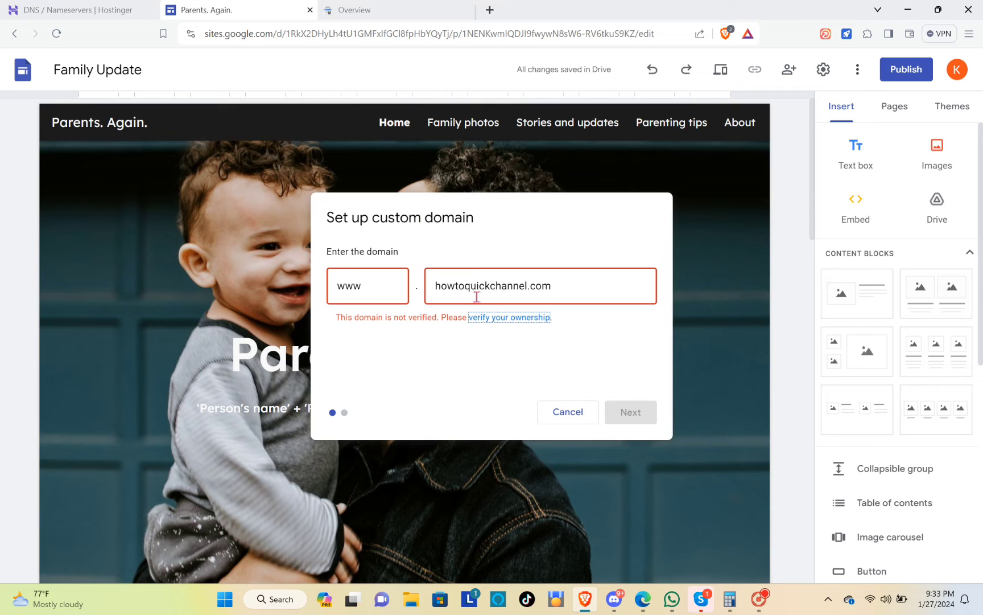
- Restart the custom domain setup and copy howtoquickchannel.com from Hostinger's DNS page
click(565, 409)
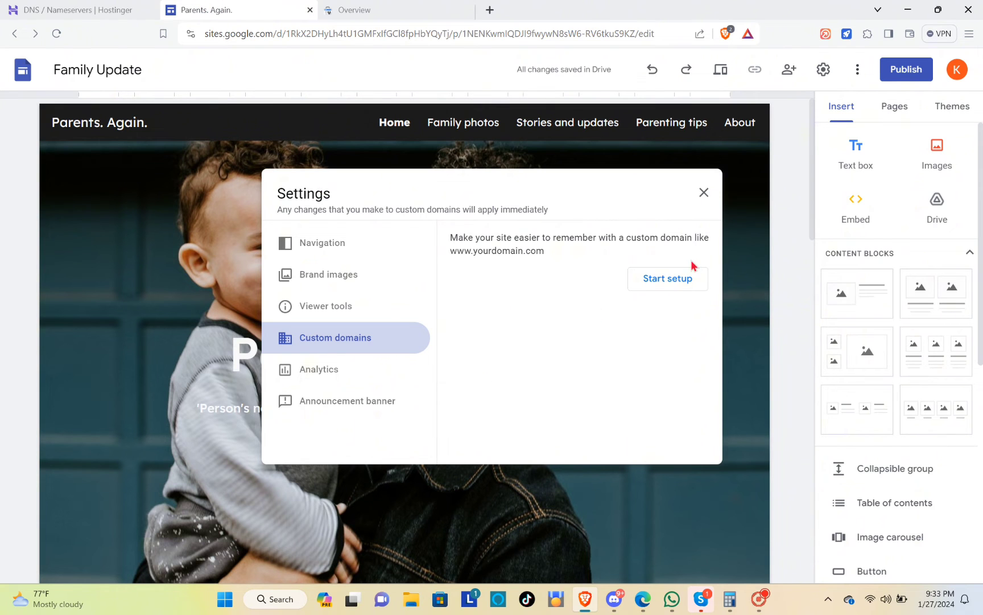
click(683, 282)
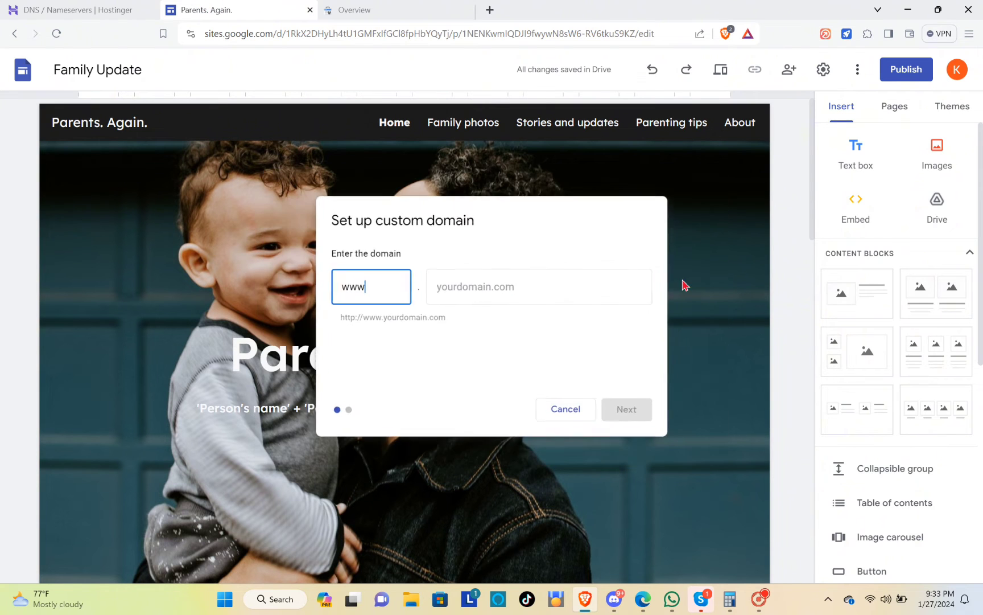
click(125, 10)
drag(369, 129, 207, 147)
right_click(254, 128)
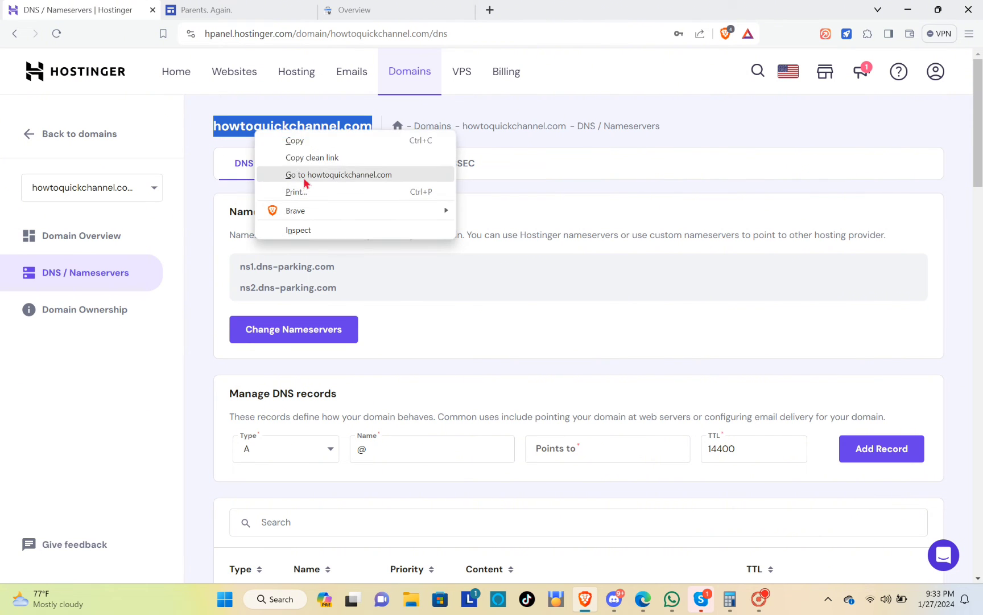
click(290, 139)
click(250, 9)
- Enter howtoquickchannel.com as the www custom domain and accept moving it from its other site
click(460, 285)
right_click(466, 286)
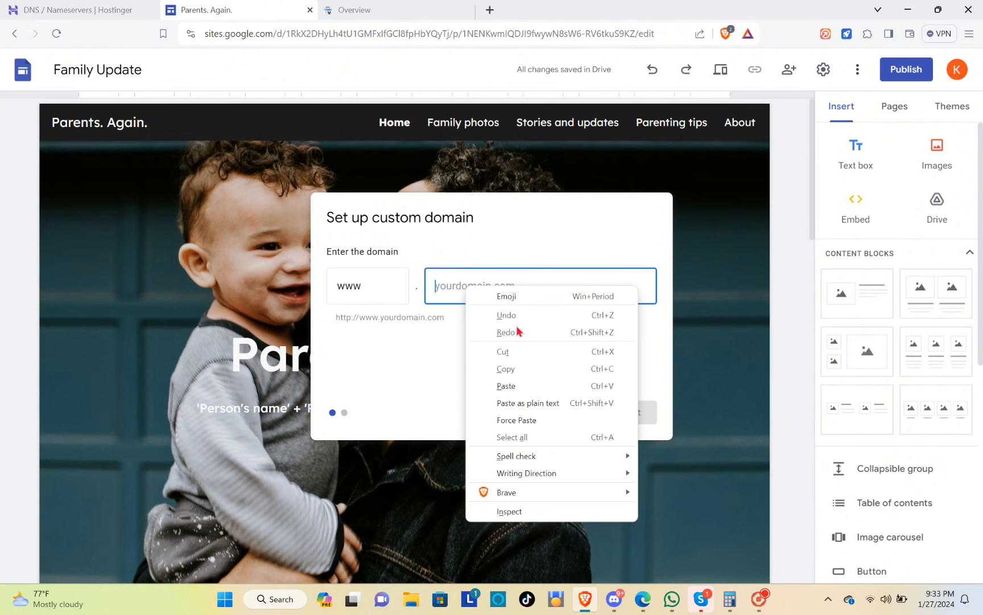
click(507, 386)
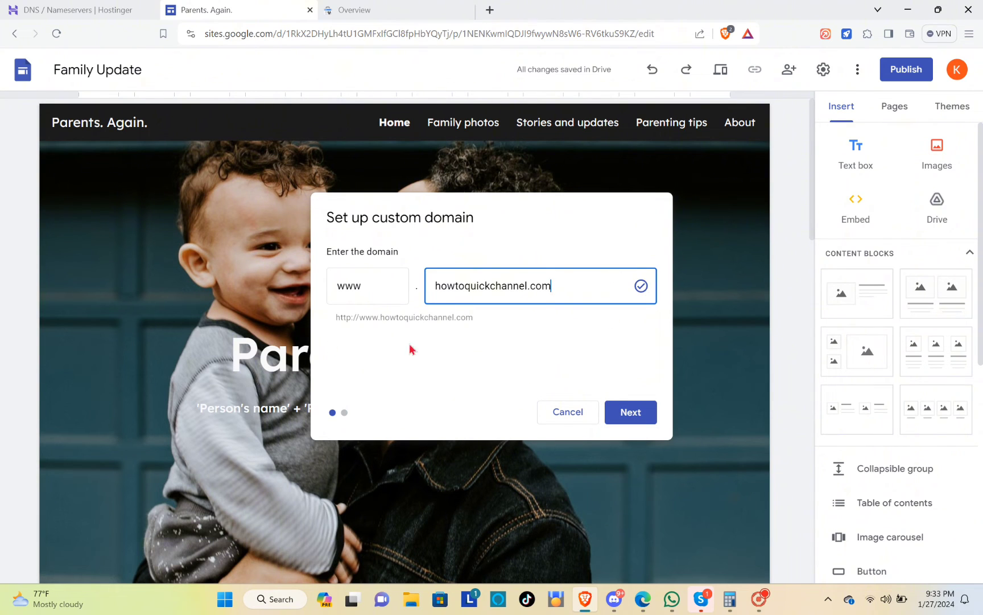
click(640, 422)
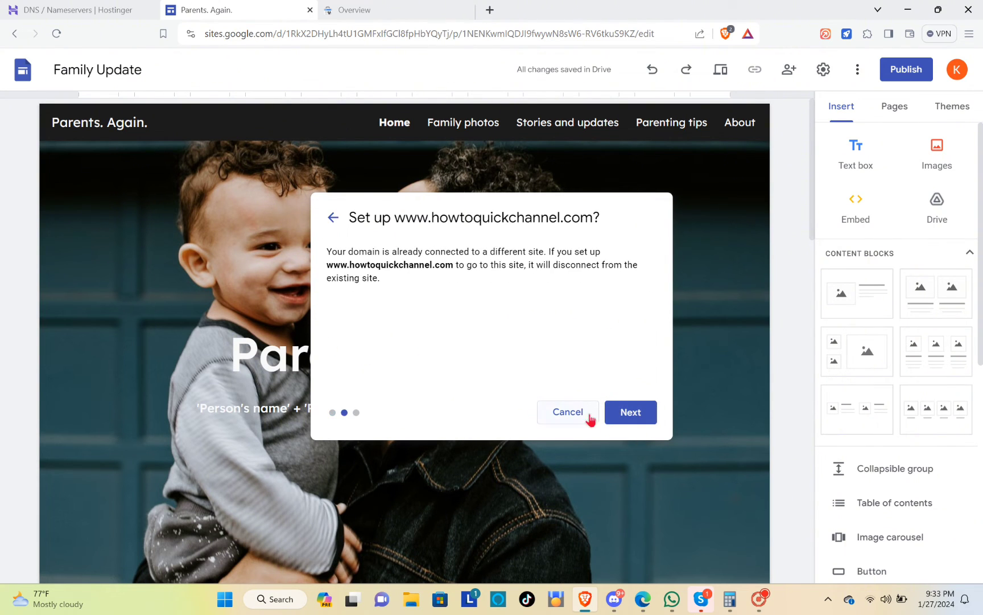
click(645, 420)
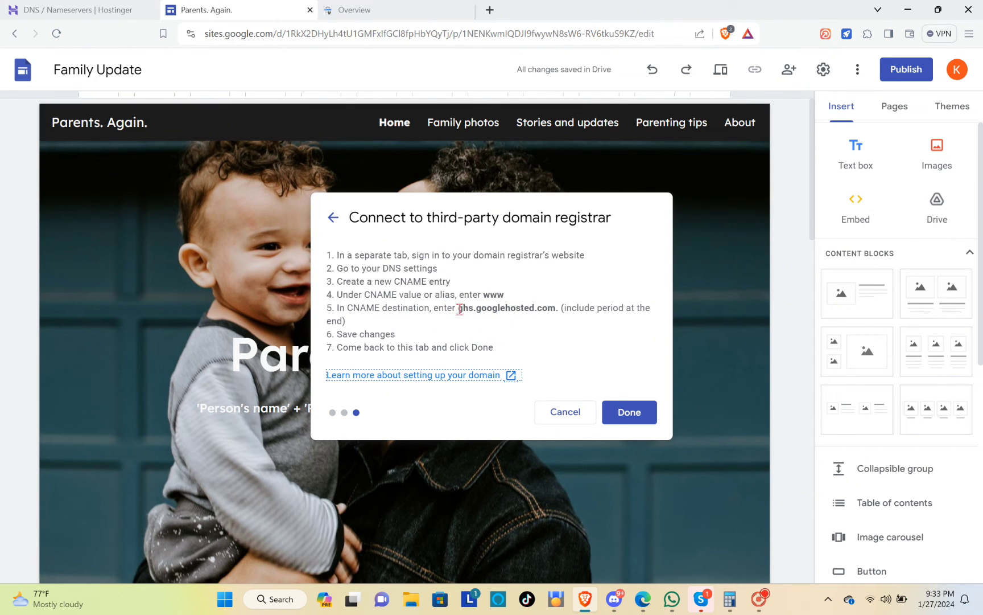
- Copy the CNAME destination 'ghs.googlehosted.com.' including its trailing period
drag(459, 309, 555, 308)
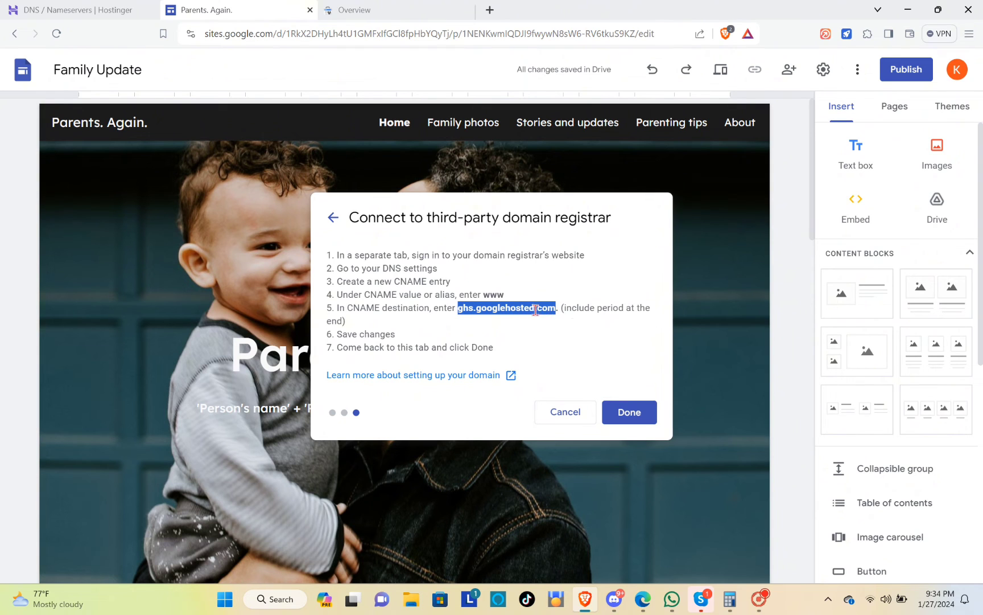
right_click(535, 310)
click(565, 322)
click(555, 324)
drag(558, 311, 462, 308)
right_click(470, 319)
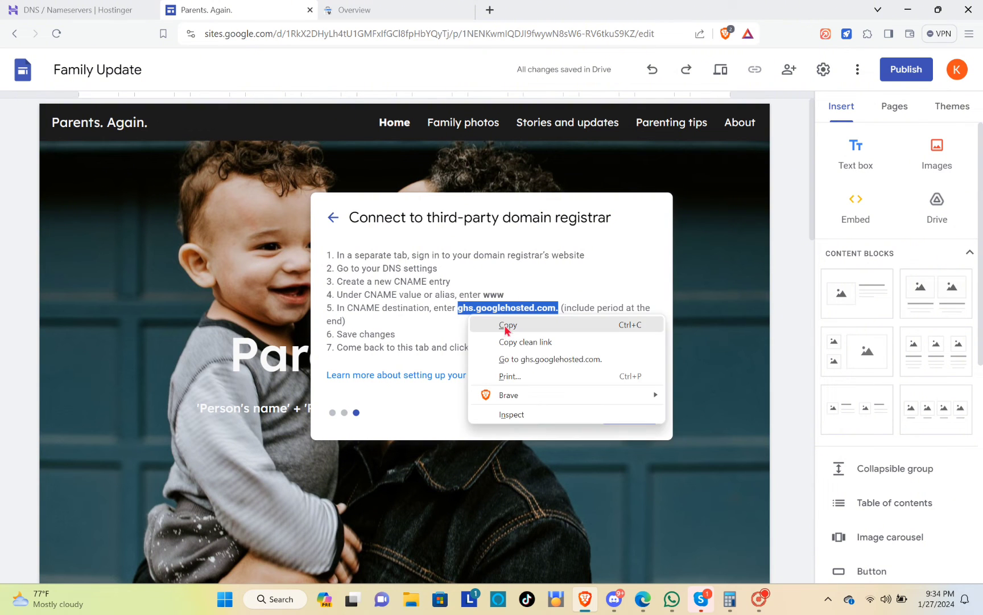
click(507, 328)
click(114, 10)
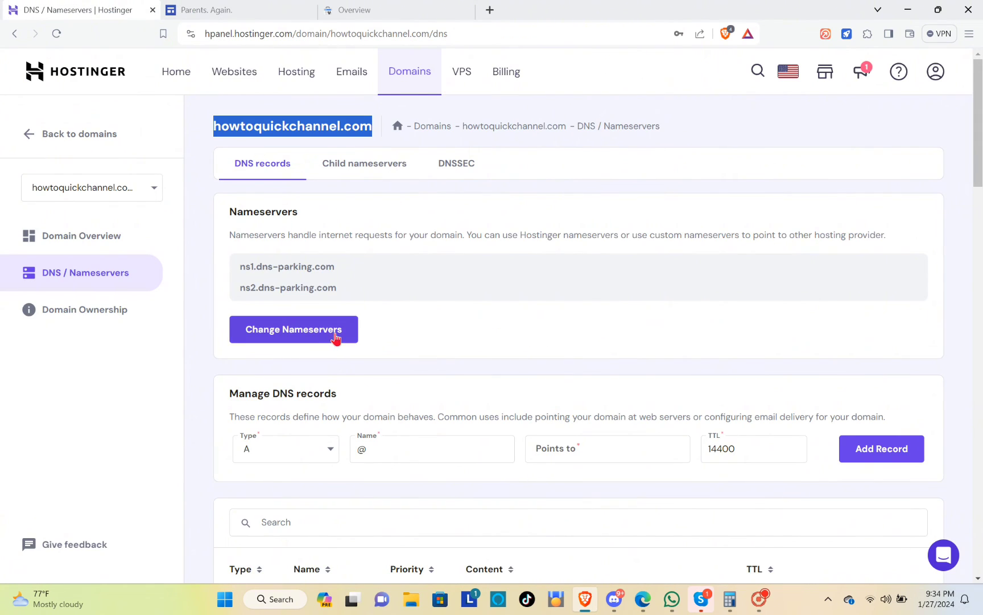
- Delete the 6xcwhpuyy7py CNAME, the www CNAME to ghs.google.com, and the AAAA mysubdomain records
scroll(284, 224, down, 7)
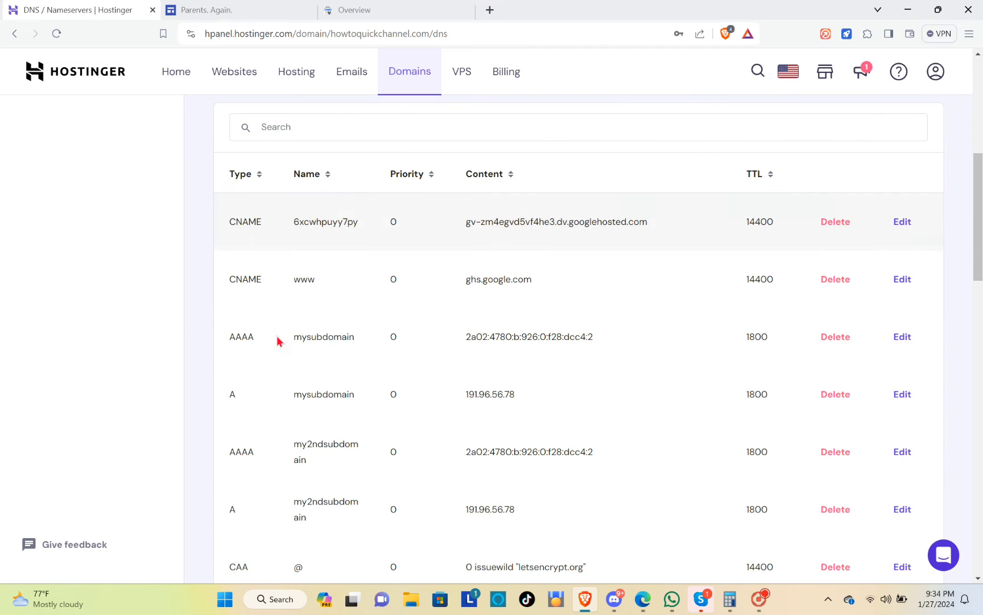
scroll(693, 208, down, 1)
scroll(873, 314, up, 2)
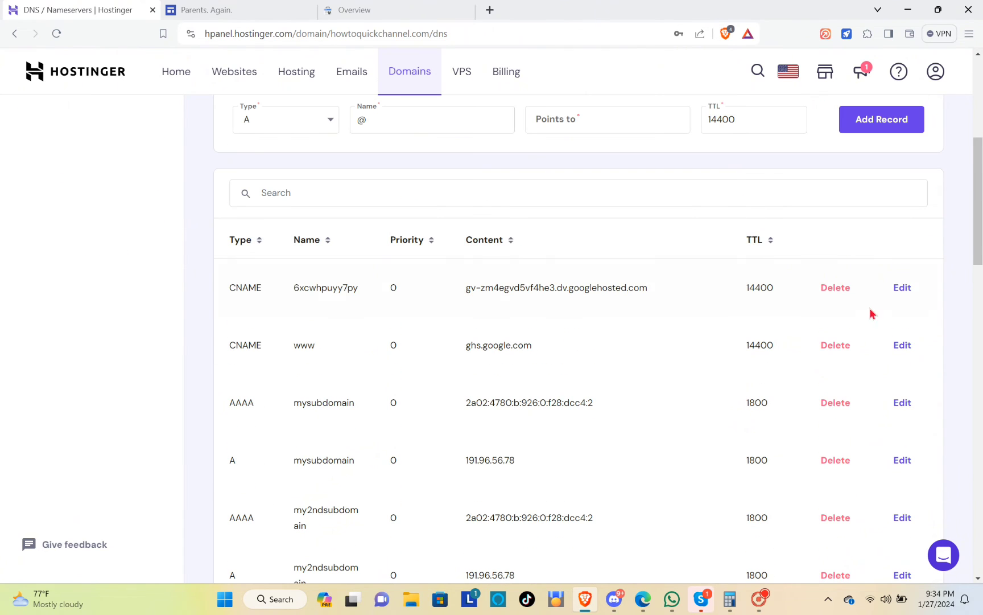
click(837, 300)
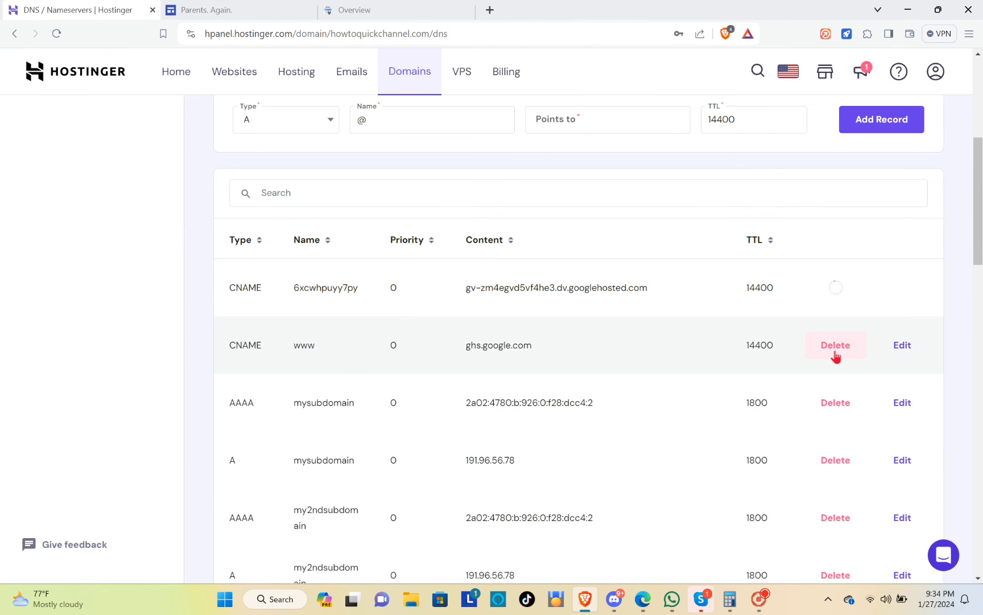
click(836, 344)
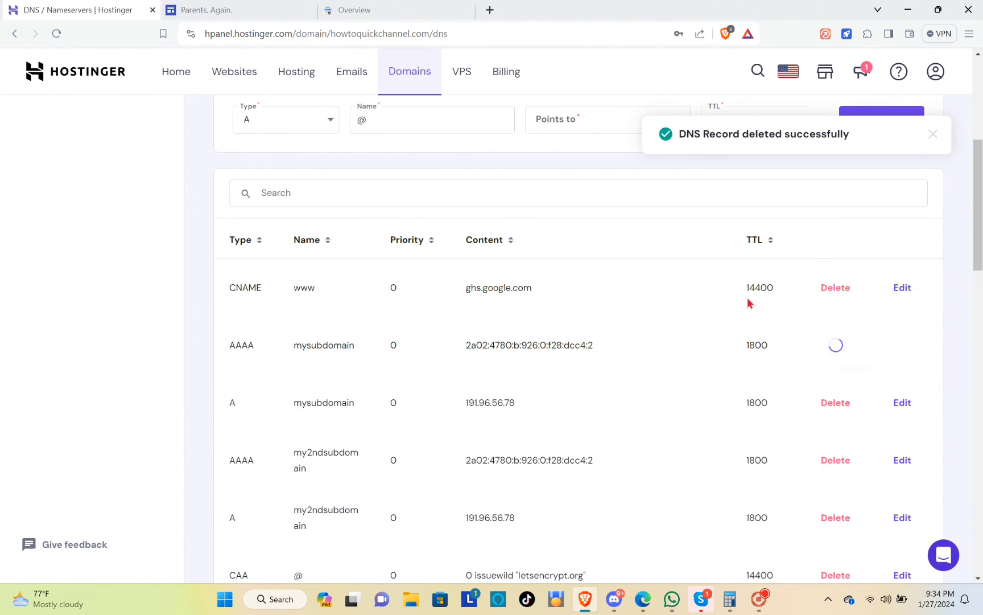
click(833, 289)
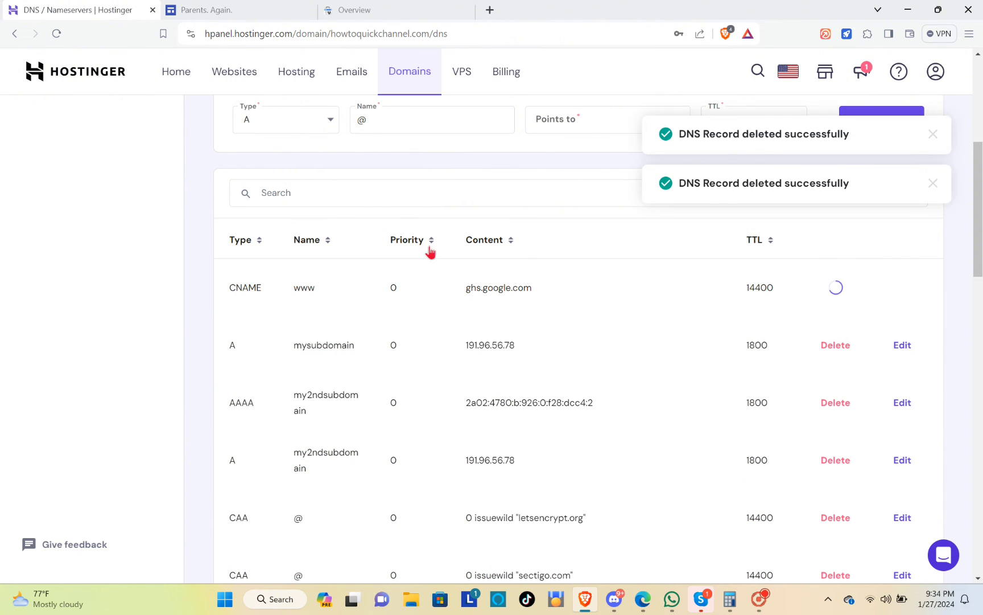
scroll(542, 266, up, 4)
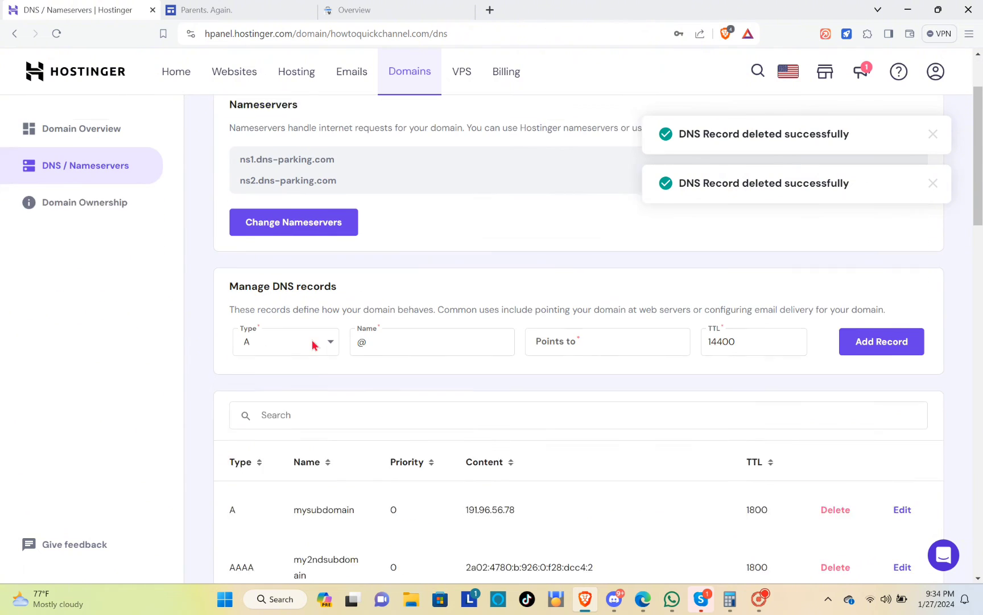
- Start a new DNS record of type CNAME, checking the Google Sites instructions
click(268, 322)
click(292, 431)
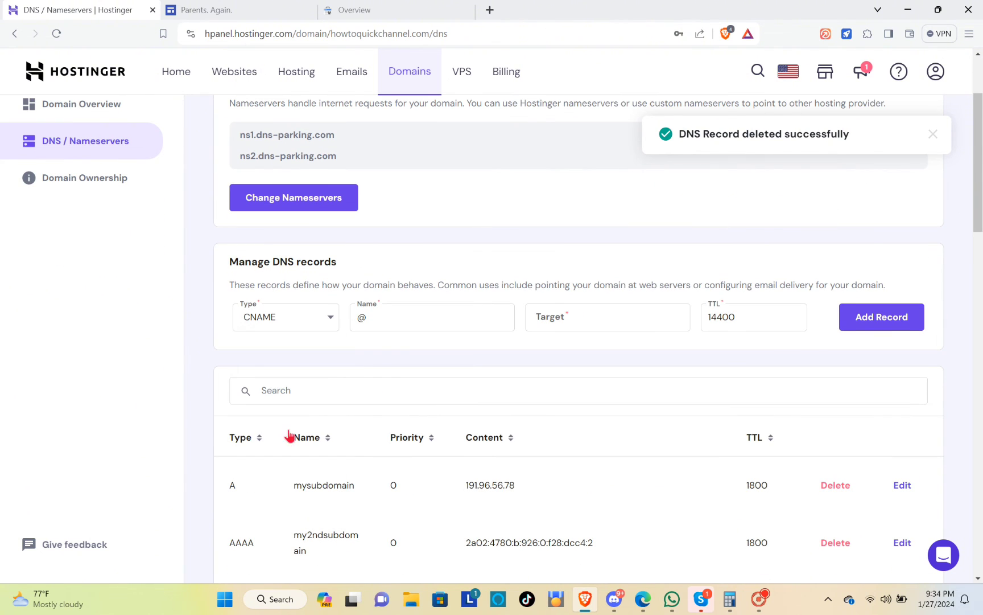
click(413, 317)
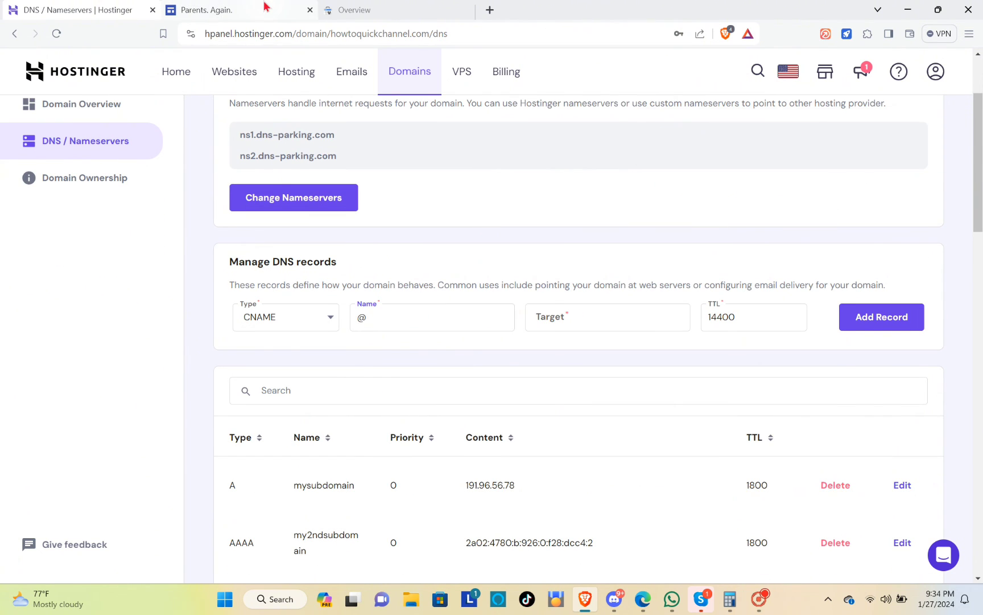
click(239, 10)
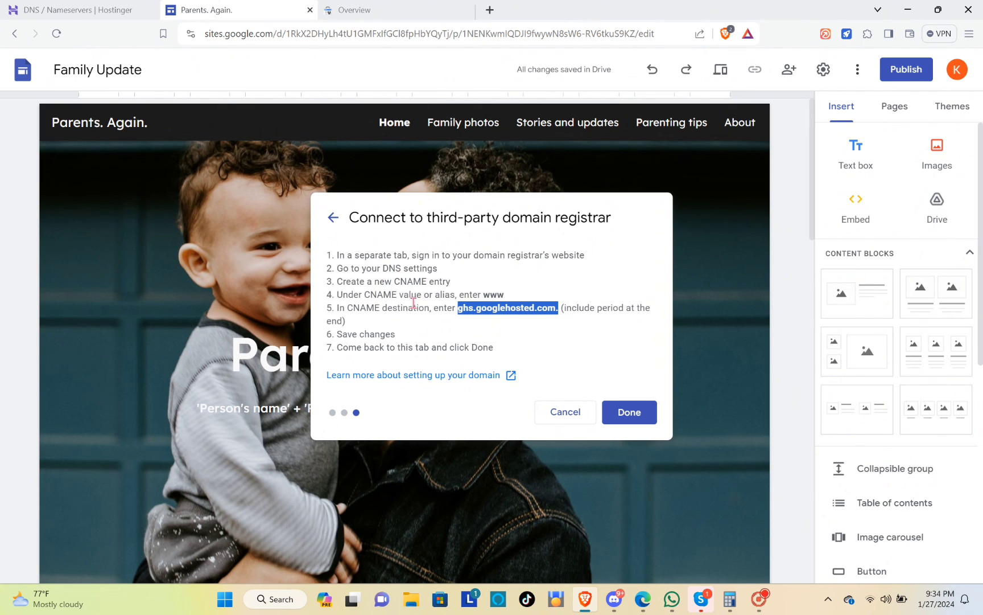
click(356, 12)
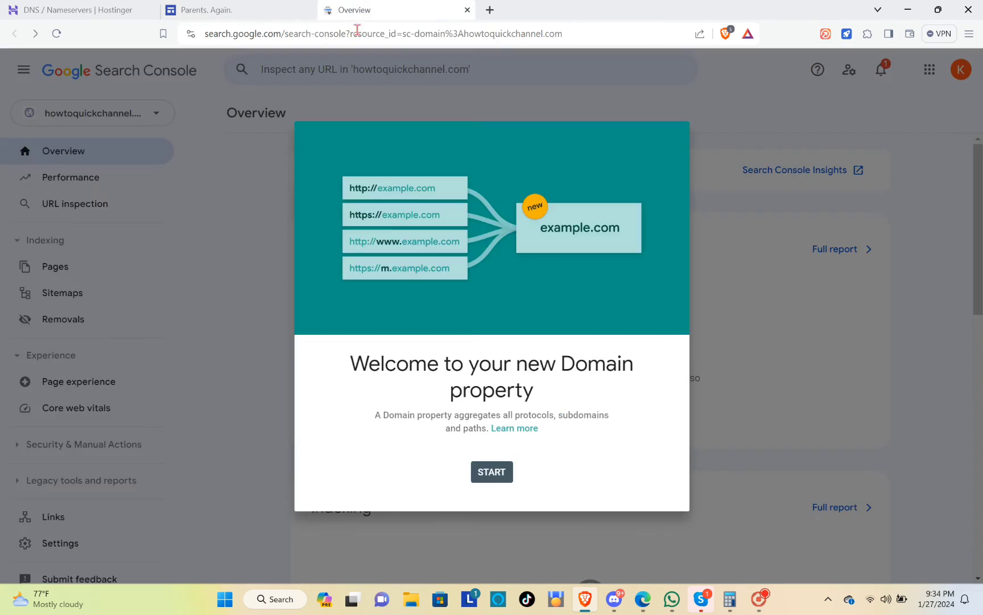
click(132, 14)
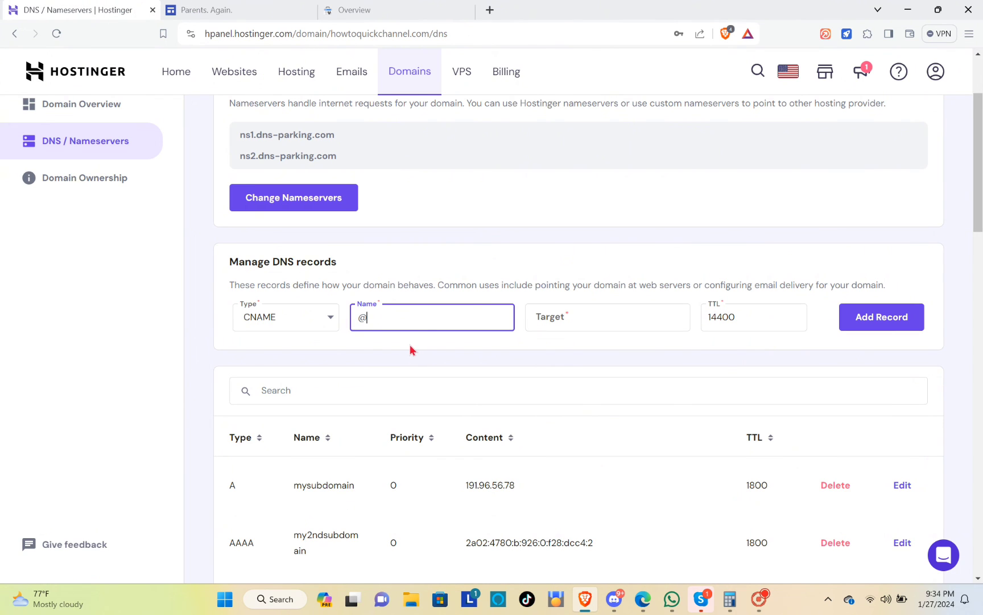
- Add the CNAME record named www with target ghs.googlehosted.com, then return to Google Sites
click(393, 326)
text(www)
right_click(578, 320)
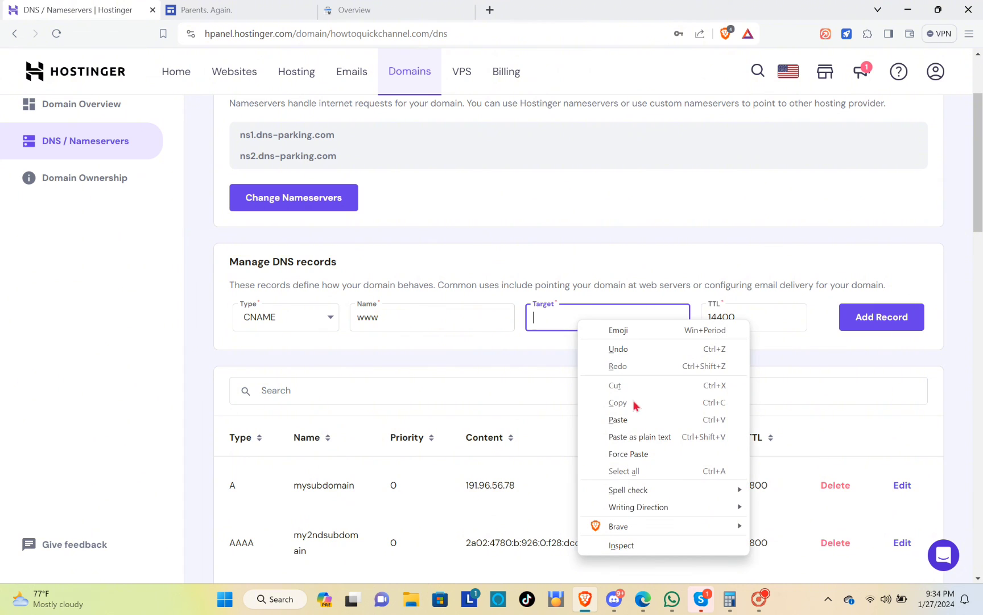
click(634, 420)
click(869, 324)
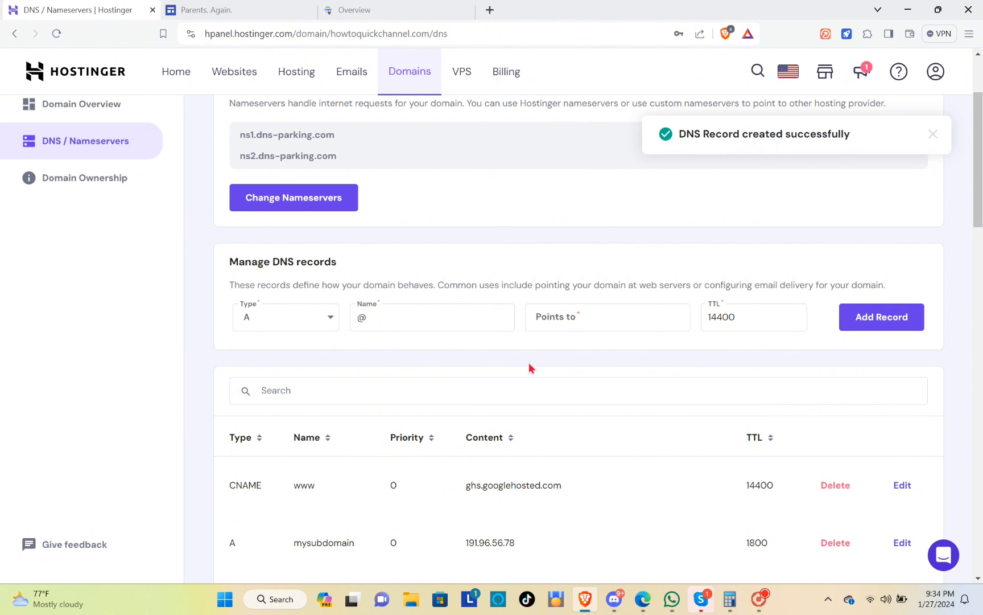
drag(866, 140, 614, 156)
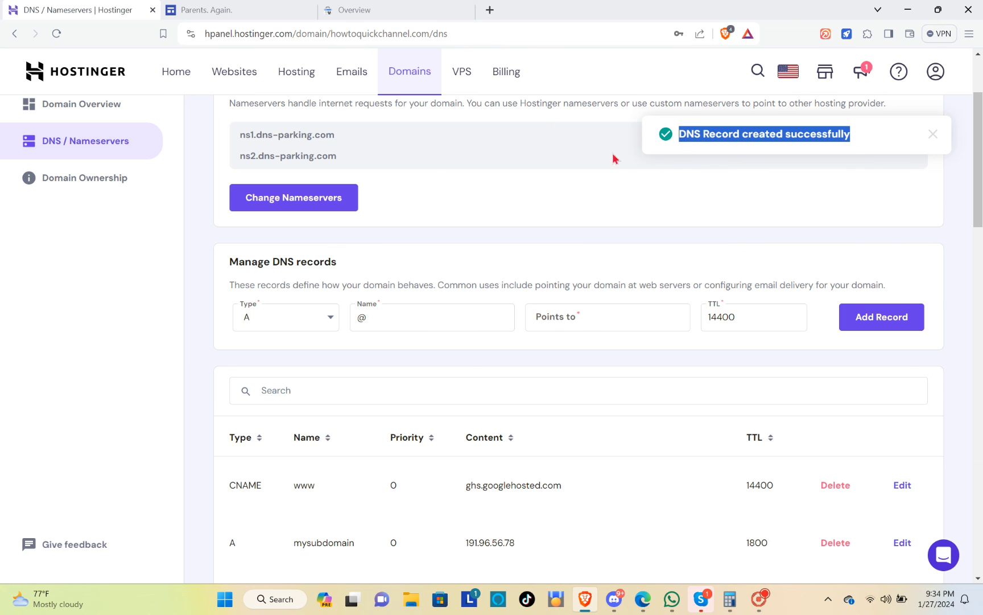
click(285, 7)
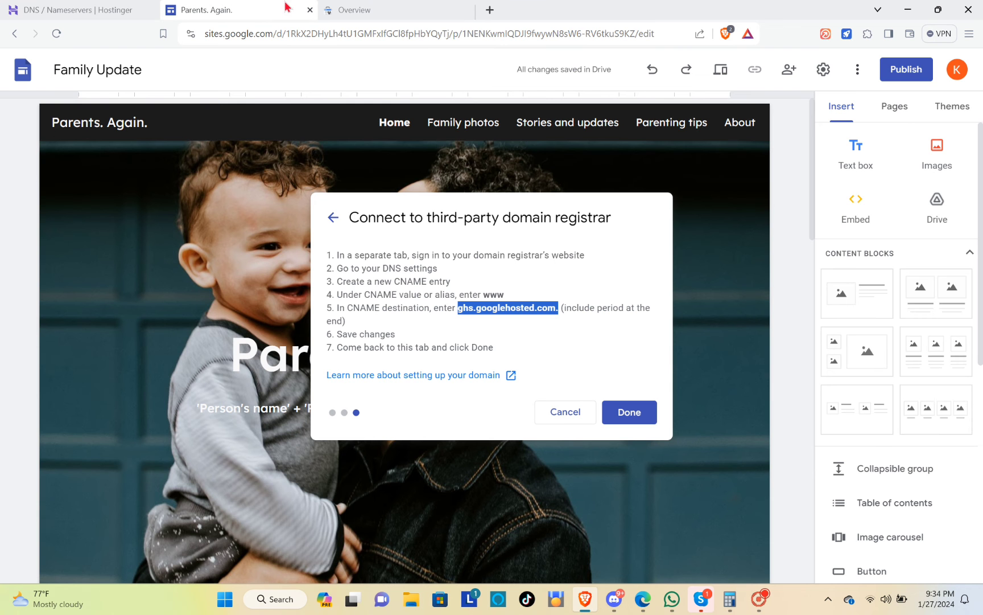
click(629, 415)
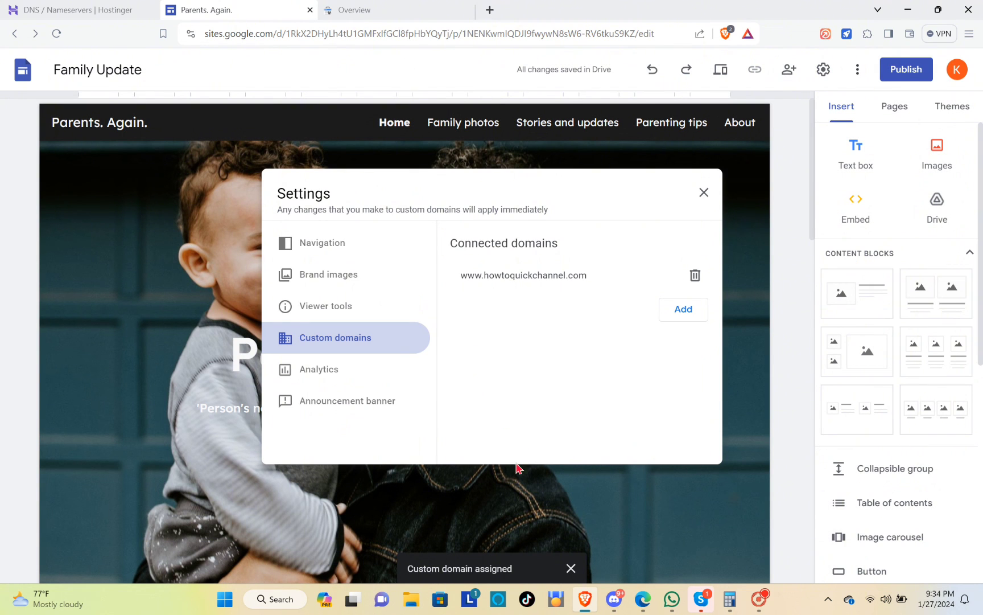
drag(595, 274, 450, 279)
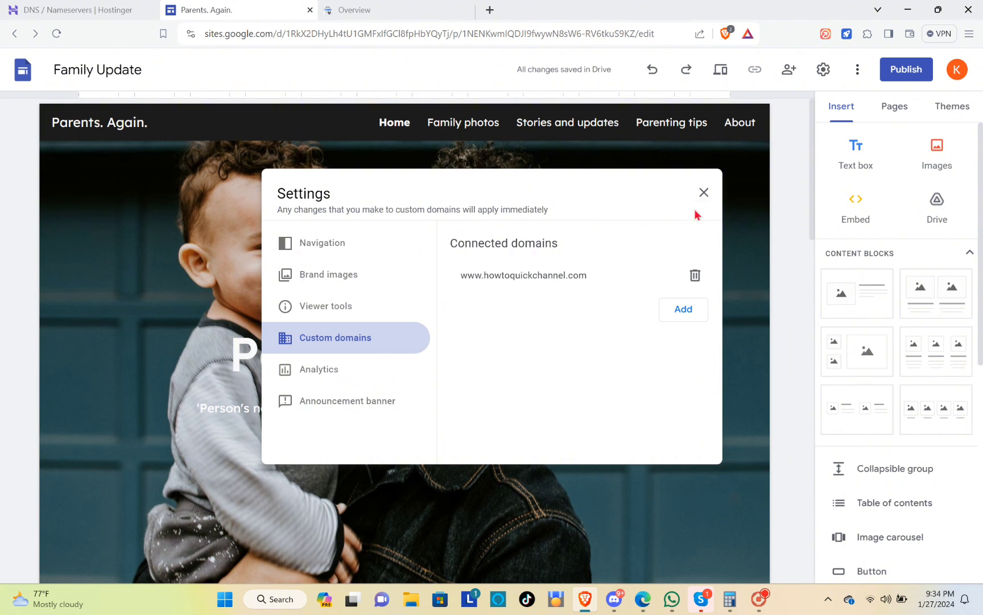
click(703, 193)
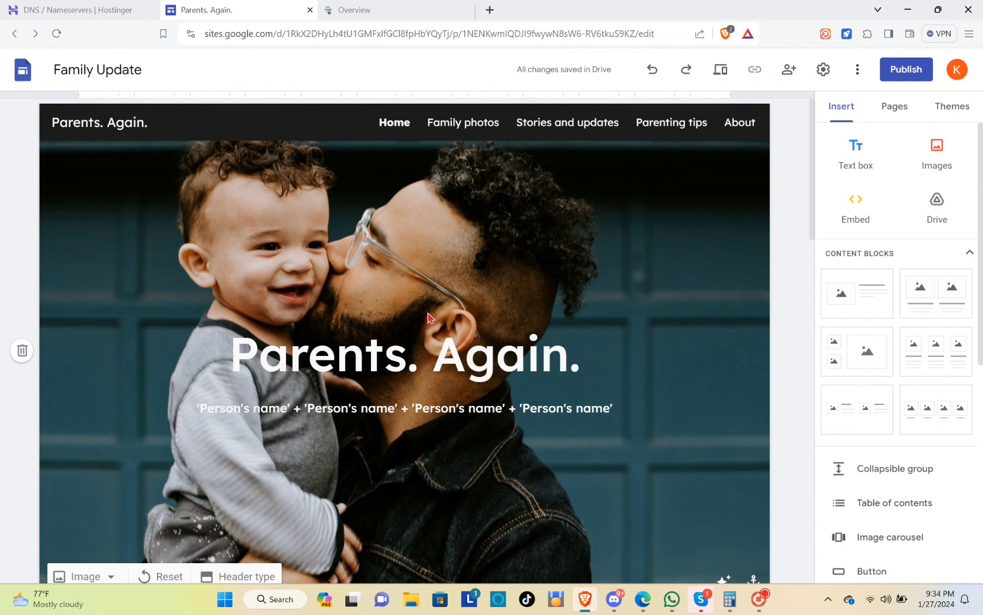